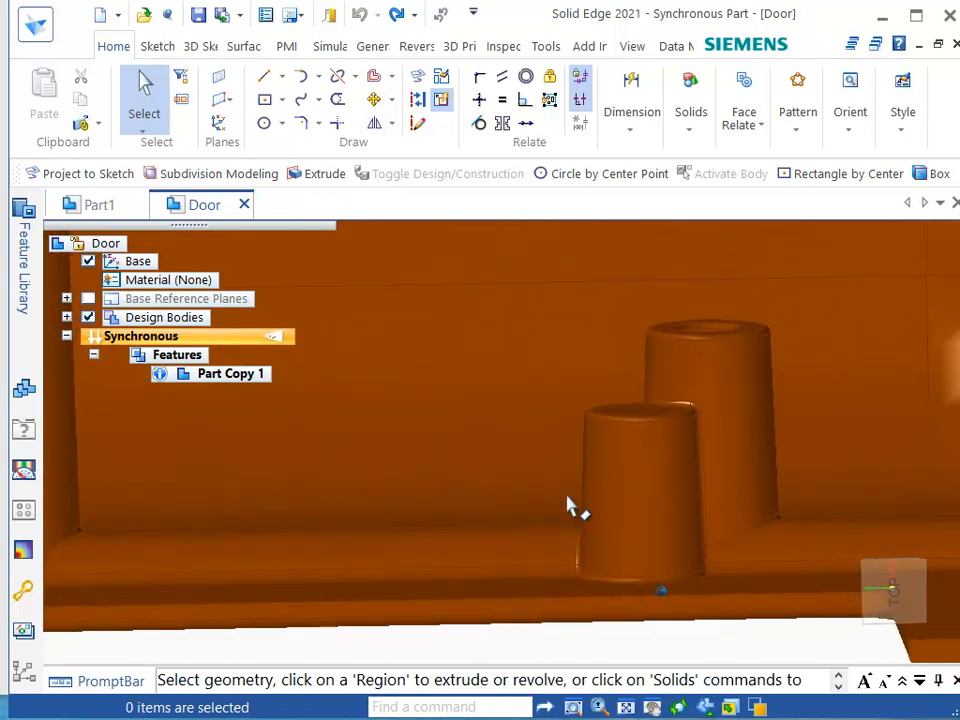
# - Delete the rounds around the bases of the two adjacent bosses, leaving the hole's bottom face out of the selection
pyautogui.moveTo(542, 482); pyautogui.dragTo(803, 600)
pyautogui.press('space')
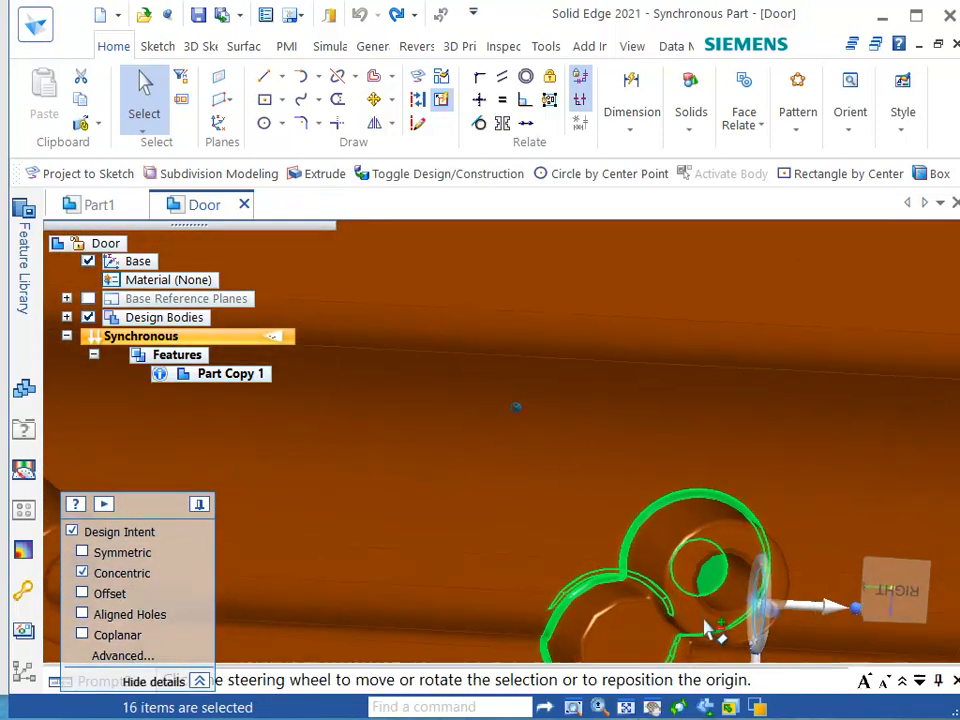
pyautogui.keyDown('ctrl'); pyautogui.click(716, 570); pyautogui.keyUp('ctrl')
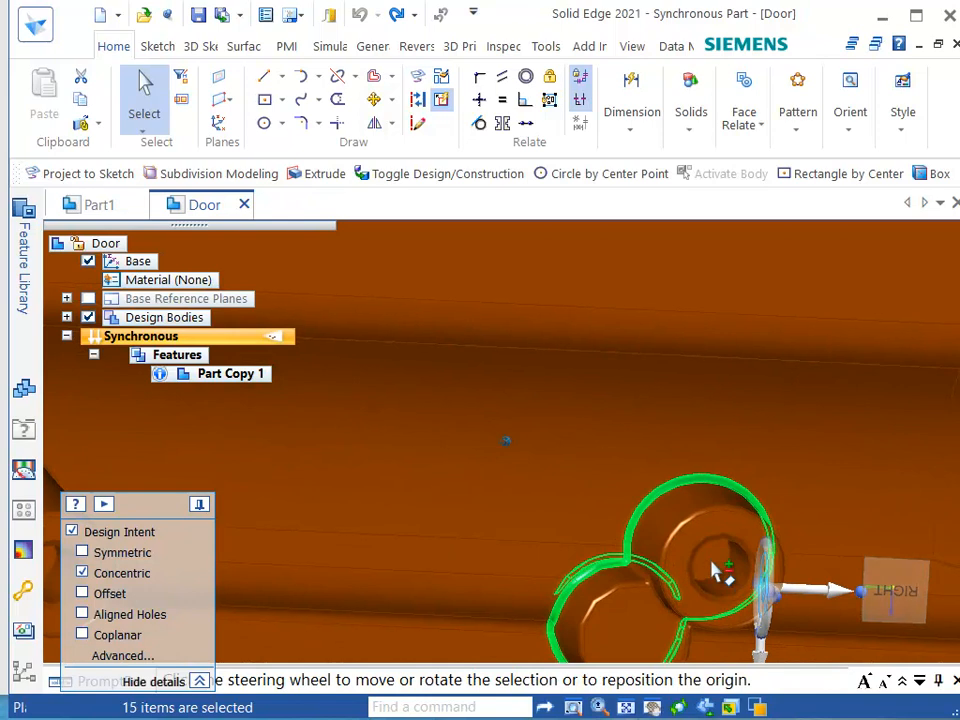
pyautogui.press('Escape')
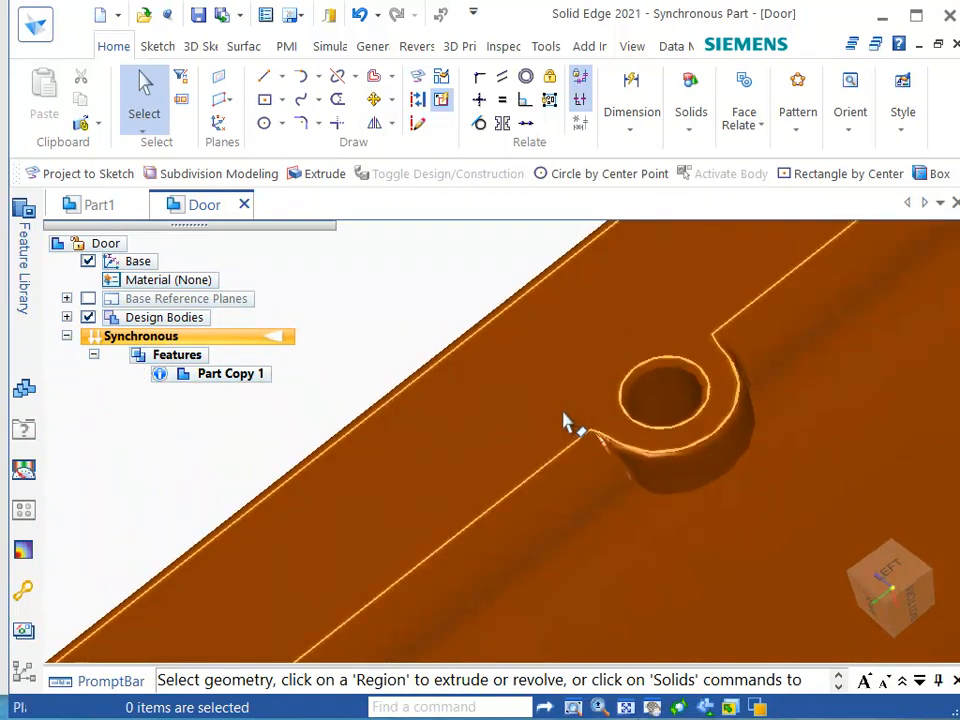
# - Delete the small rounds around the boss recess and hole on the door's outer side
pyautogui.moveTo(586, 424); pyautogui.dragTo(699, 486)
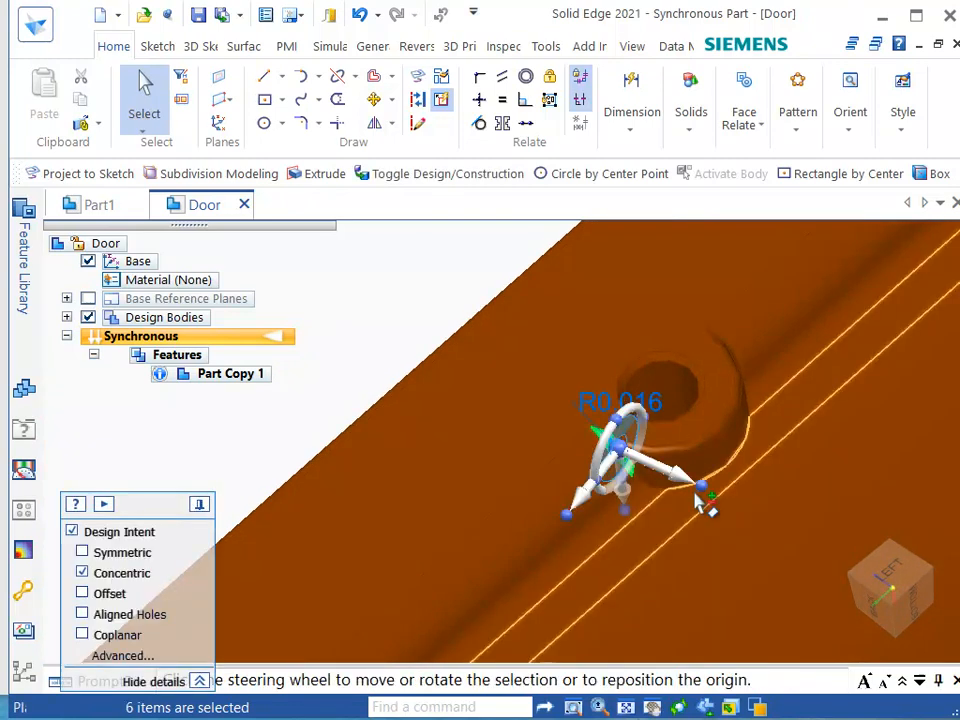
pyautogui.press('Escape')
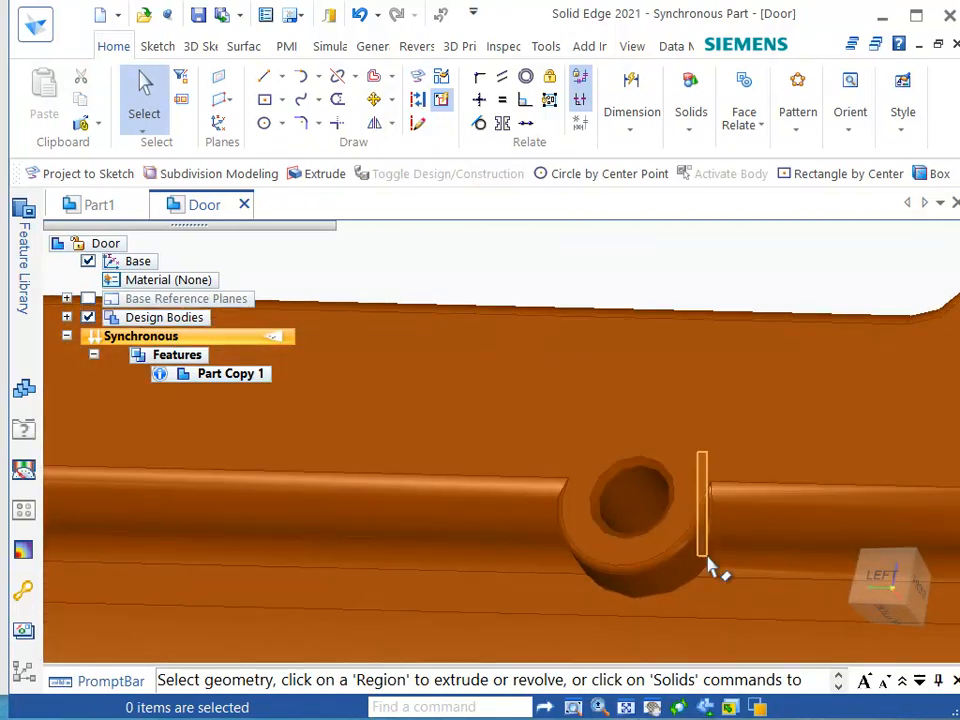
pyautogui.click(736, 581)
pyautogui.press('Escape')
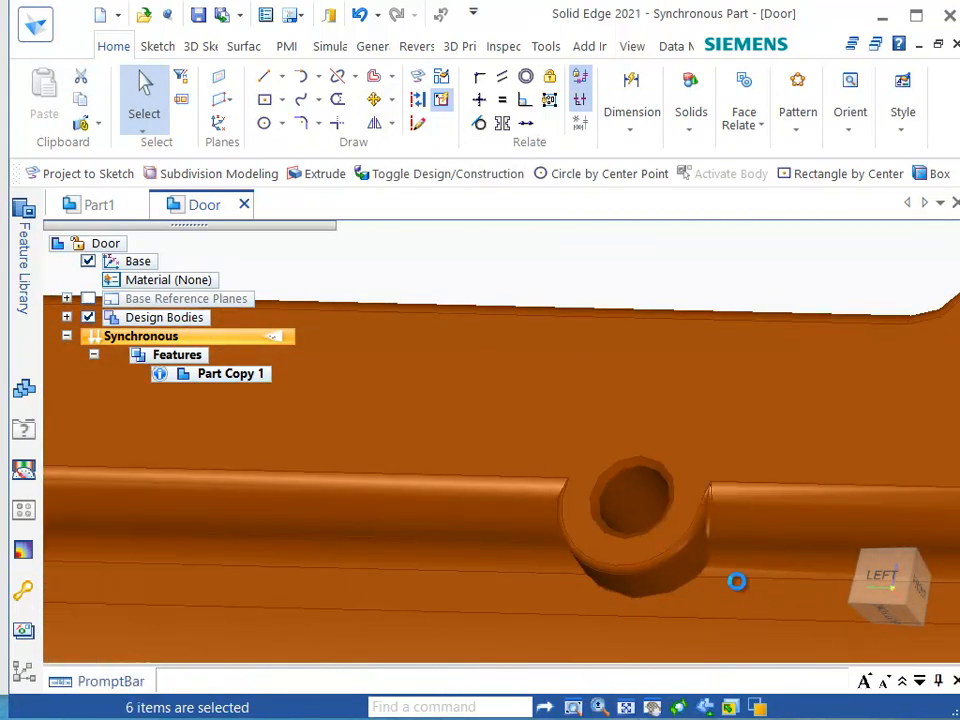
pyautogui.click(694, 548)
pyautogui.press('Escape')
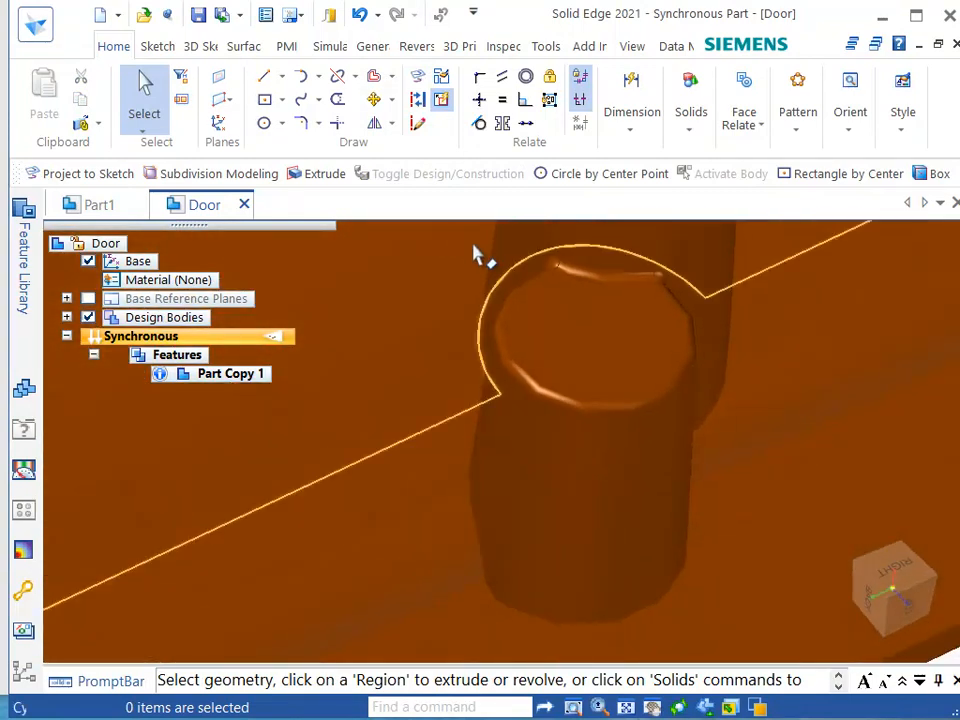
# - Delete the rounds where the two bosses meet, excluding the front boss's top face, its top round and the hole face
pyautogui.moveTo(473, 237); pyautogui.dragTo(722, 520)
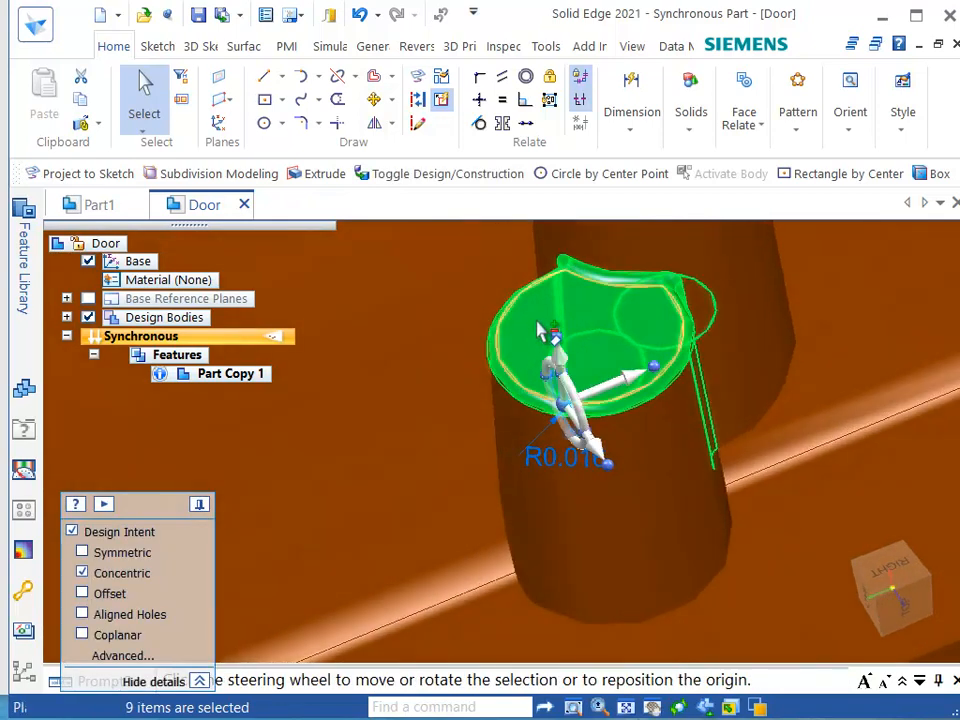
pyautogui.keyDown('ctrl'); pyautogui.click(545, 332); pyautogui.keyUp('ctrl')
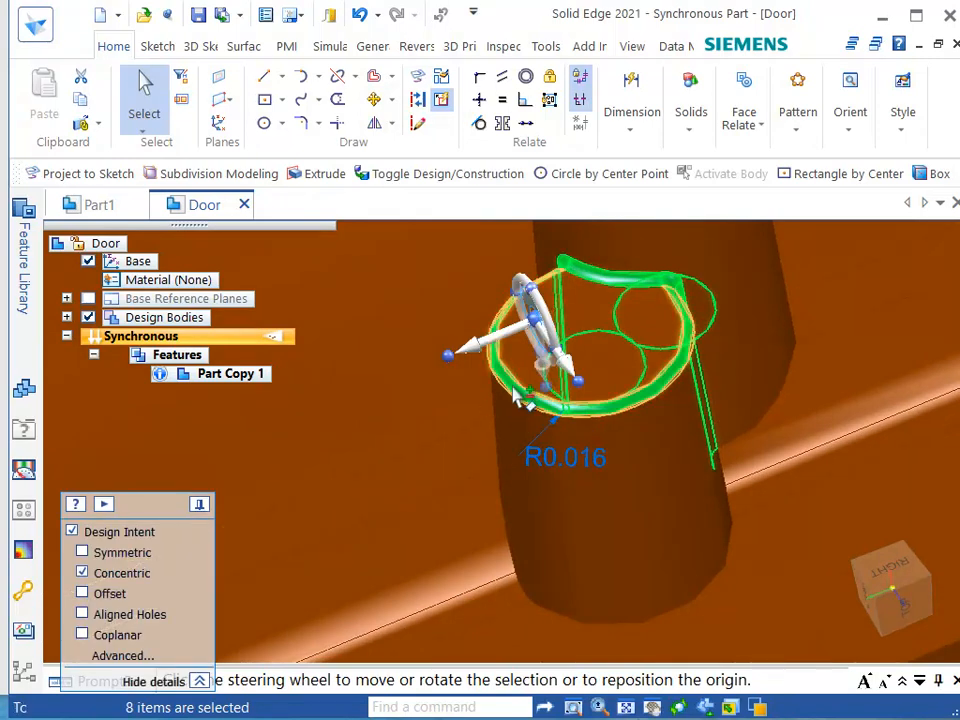
pyautogui.keyDown('ctrl'); pyautogui.click(518, 395); pyautogui.keyUp('ctrl')
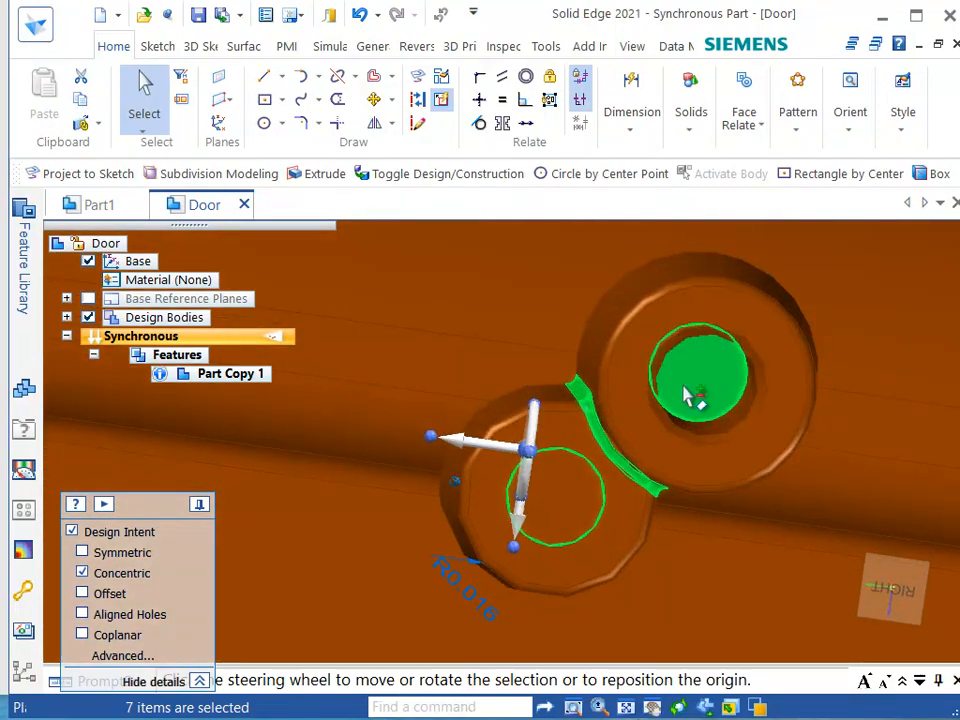
pyautogui.keyDown('ctrl'); pyautogui.click(690, 394); pyautogui.keyUp('ctrl')
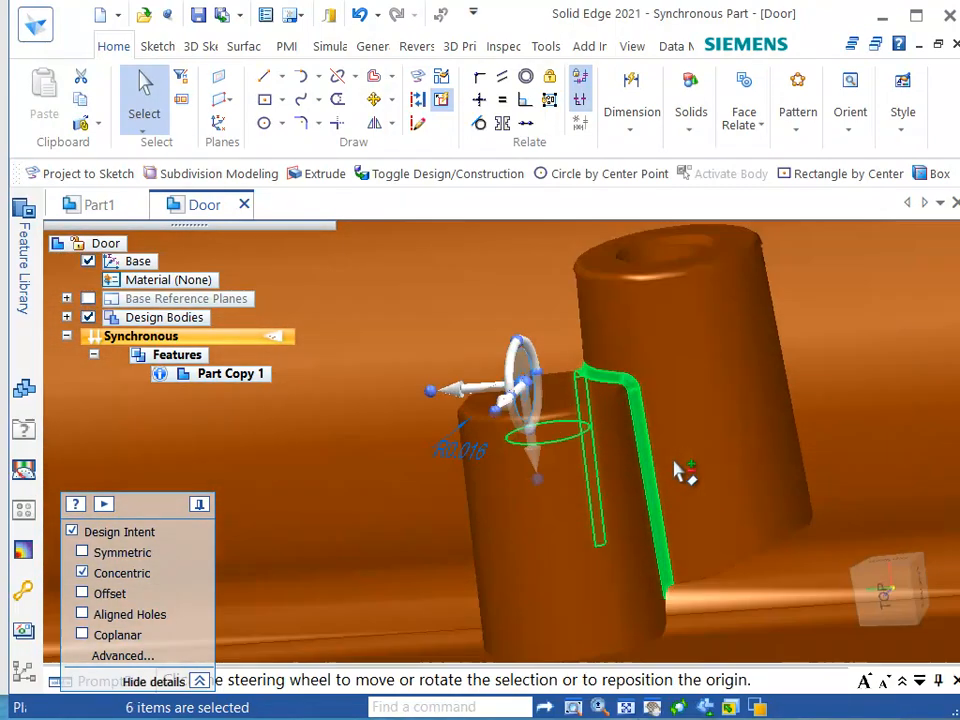
pyautogui.keyDown('ctrl'); pyautogui.click(545, 297); pyautogui.keyUp('ctrl')
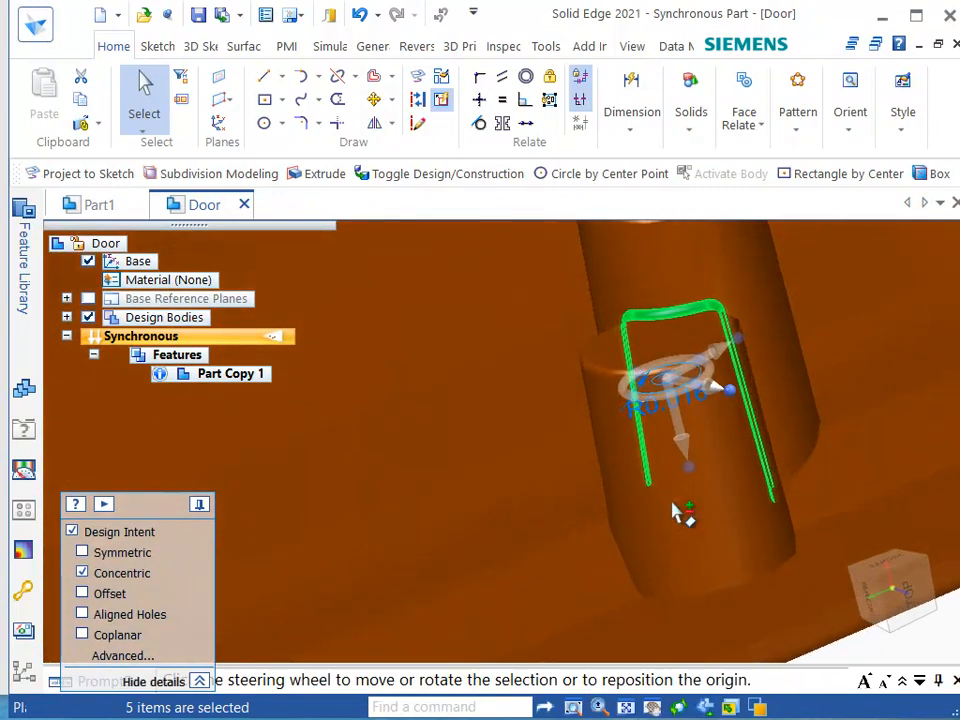
pyautogui.press('Escape')
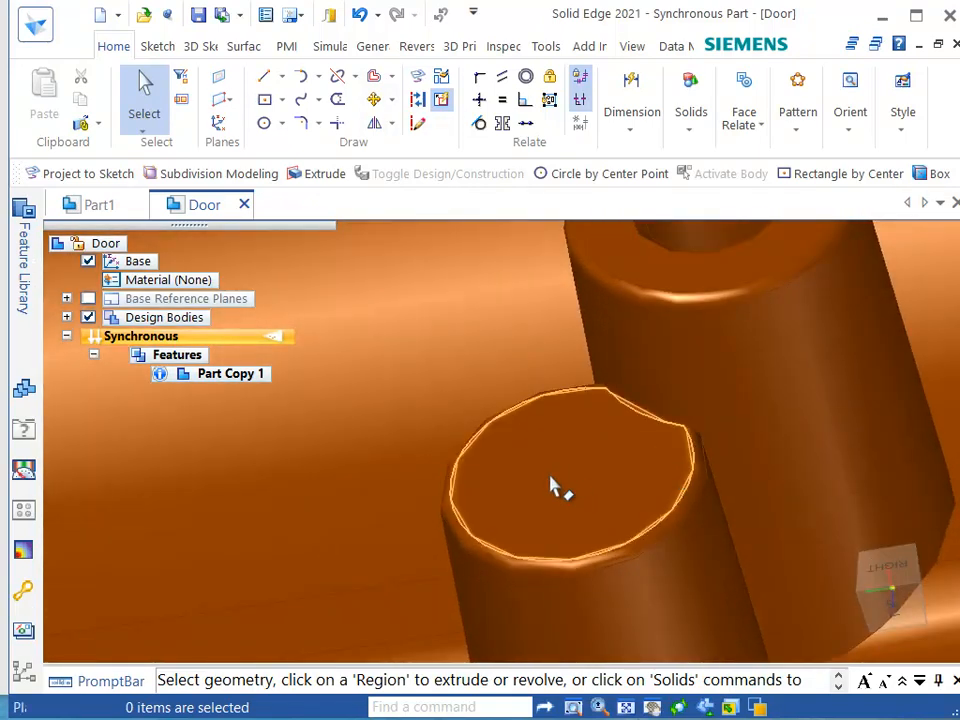
pyautogui.click(605, 457)
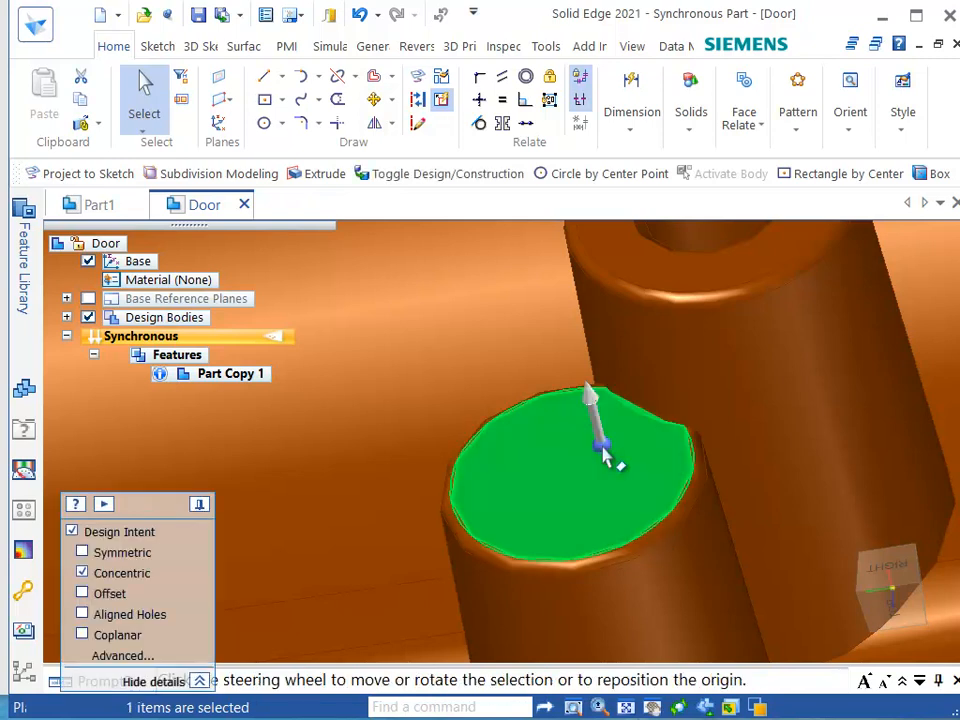
pyautogui.keyDown('ctrl'); pyautogui.click(680, 535); pyautogui.keyUp('ctrl')
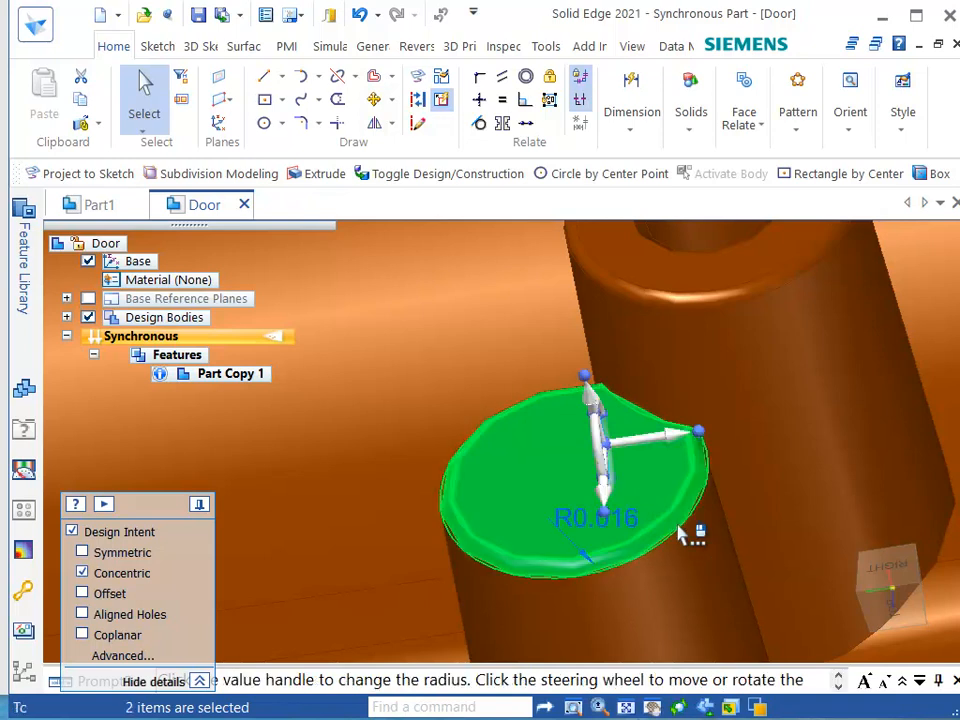
pyautogui.keyDown('ctrl'); pyautogui.click(680, 585); pyautogui.keyUp('ctrl')
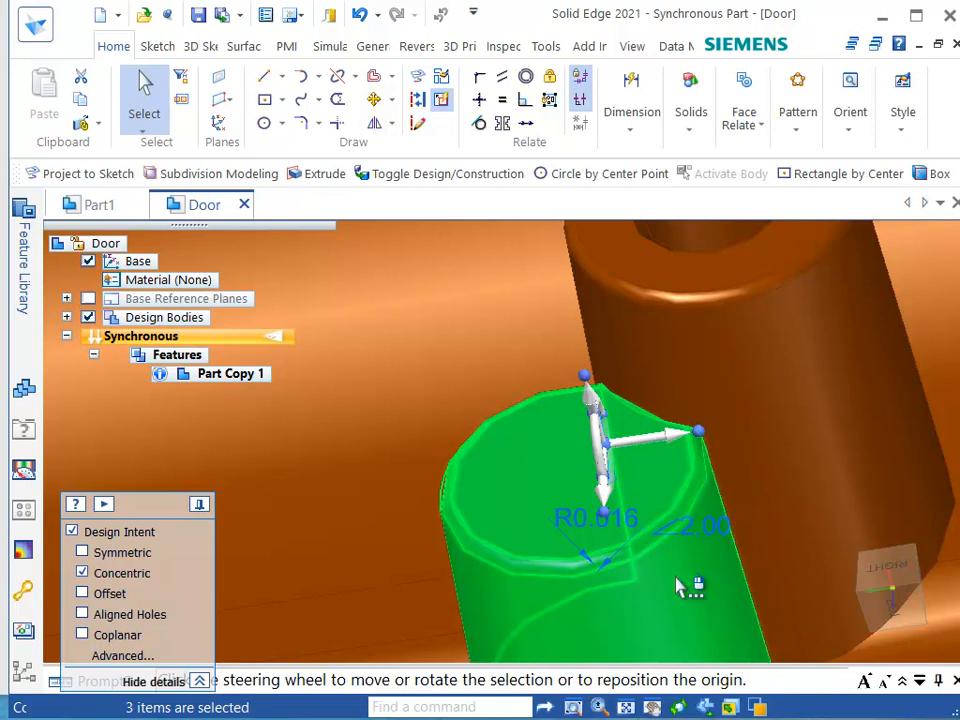
pyautogui.keyDown('ctrl'); pyautogui.click(743, 481); pyautogui.keyUp('ctrl')
pyautogui.keyDown('ctrl'); pyautogui.click(663, 310); pyautogui.keyUp('ctrl')
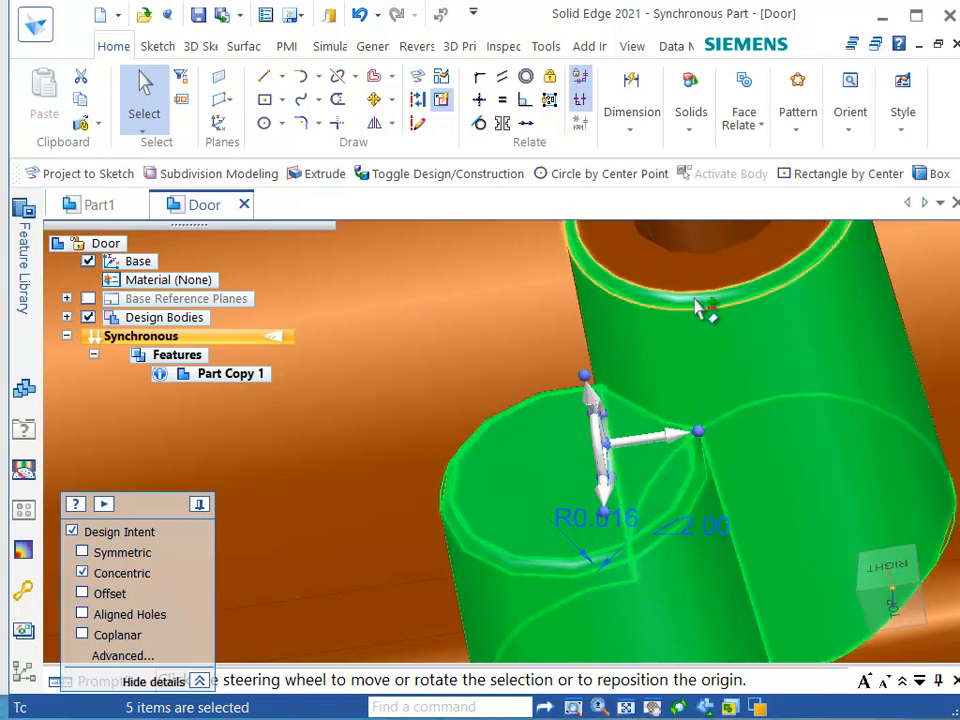
pyautogui.keyDown('ctrl'); pyautogui.click(705, 310); pyautogui.keyUp('ctrl')
pyautogui.keyDown('ctrl'); pyautogui.click(703, 570); pyautogui.keyUp('ctrl')
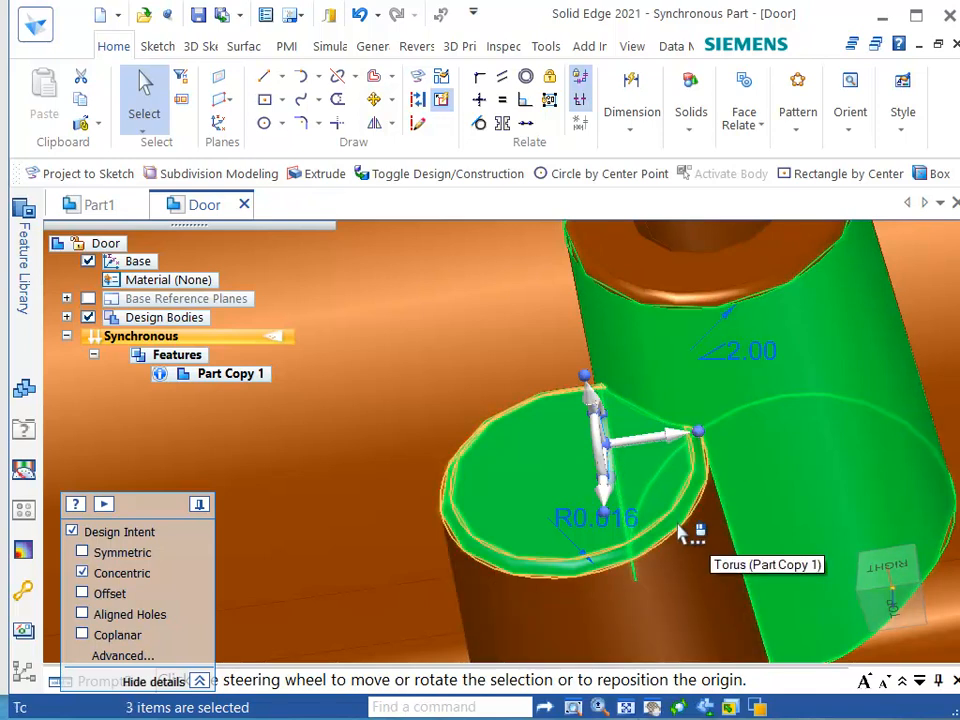
pyautogui.press('Escape')
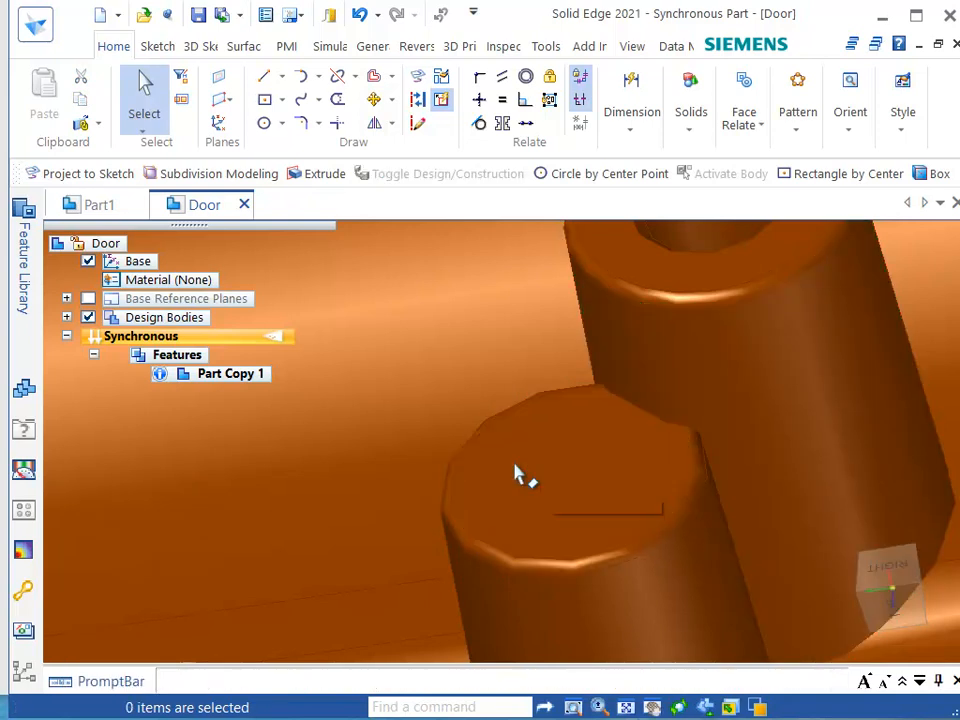
pyautogui.scroll(-5, 575, 458)
pyautogui.scroll(2, 575, 458)
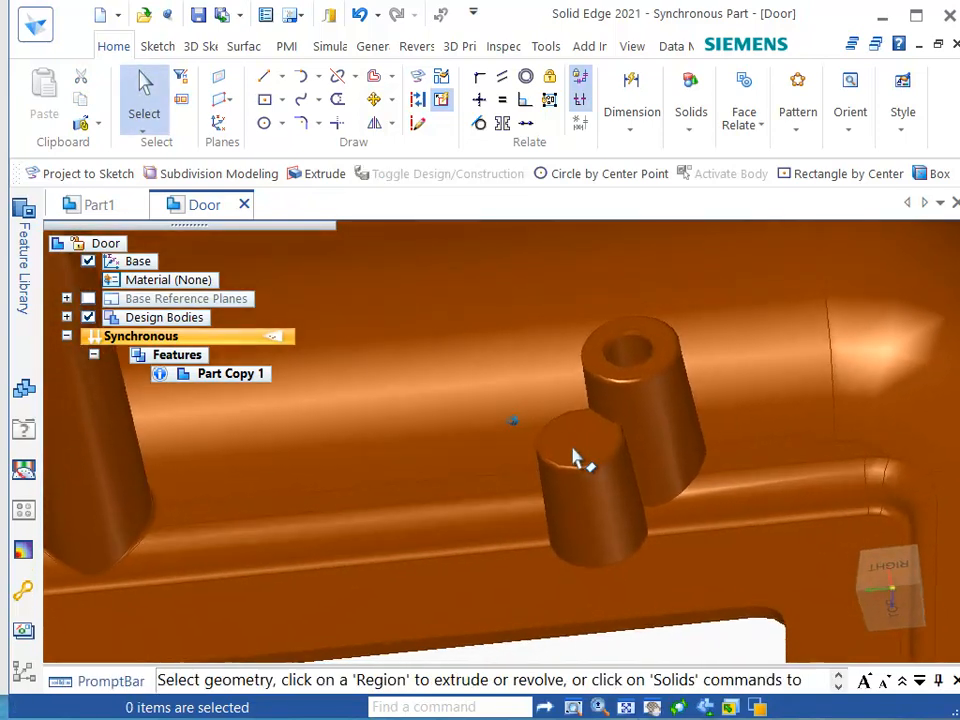
pyautogui.moveTo(573, 450)
pyautogui.mouseDown(button='middle')
pyautogui.moveTo(620, 455)
pyautogui.moveTo(638, 417)
pyautogui.moveTo(620, 436)
pyautogui.moveTo(571, 450)
pyautogui.moveTo(654, 497)
pyautogui.moveTo(645, 377)
pyautogui.mouseUp(button='middle')
pyautogui.scroll(1, 614, 455)
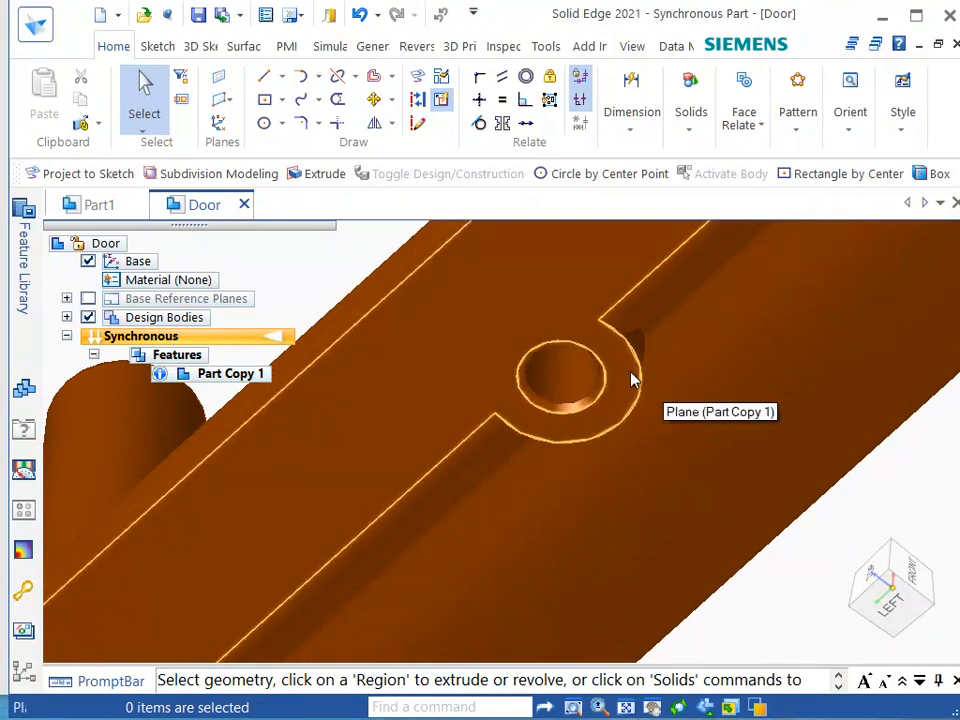
pyautogui.rightClick(152, 342)
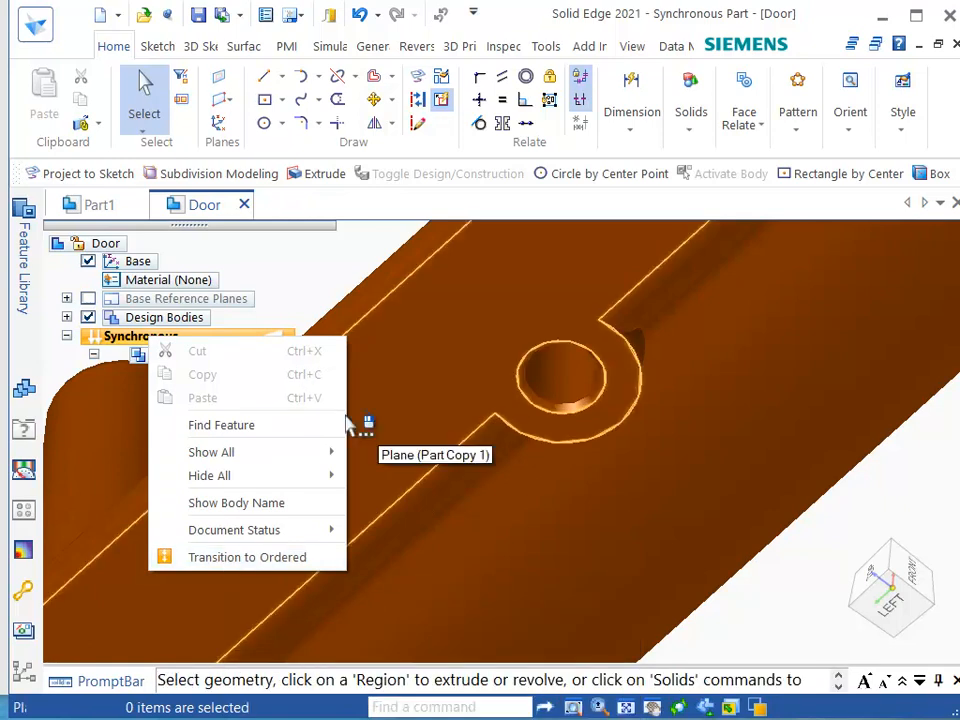
pyautogui.click(330, 275)
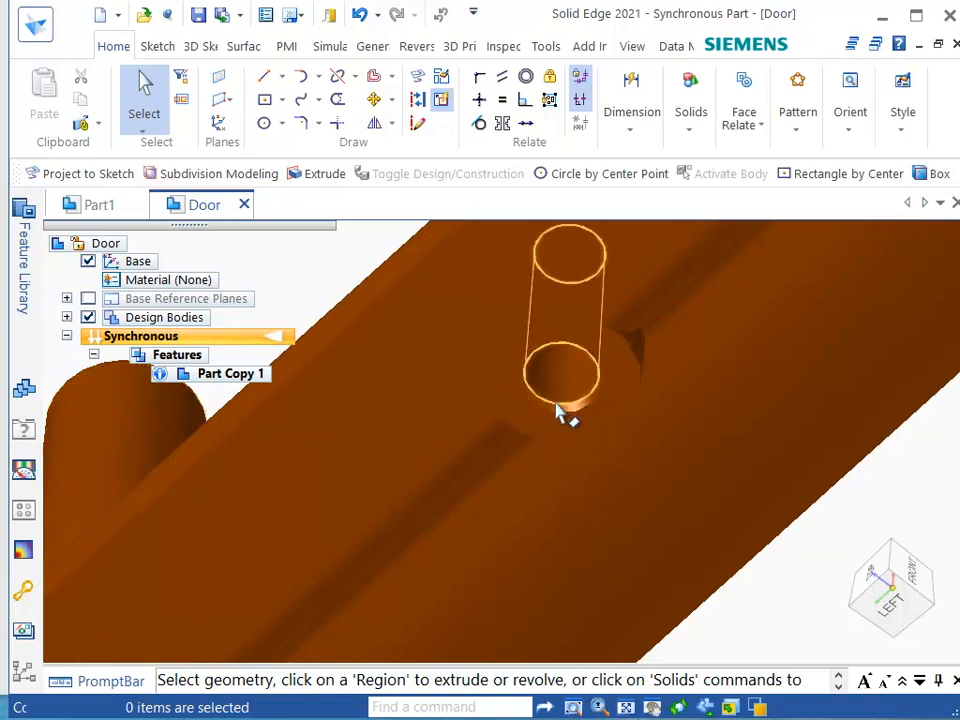
# - Move the front boss along the door's long edge, away from the hollow boss and toward the tall bosses, keeping concentric faces together
pyautogui.moveTo(560, 412)
pyautogui.mouseDown(button='middle')
pyautogui.moveTo(594, 429)
pyautogui.moveTo(741, 604)
pyautogui.moveTo(741, 493)
pyautogui.moveTo(770, 480)
pyautogui.moveTo(885, 506)
pyautogui.moveTo(945, 492)
pyautogui.moveTo(958, 514)
pyautogui.moveTo(945, 456)
pyautogui.moveTo(765, 429)
pyautogui.mouseUp(button='middle')
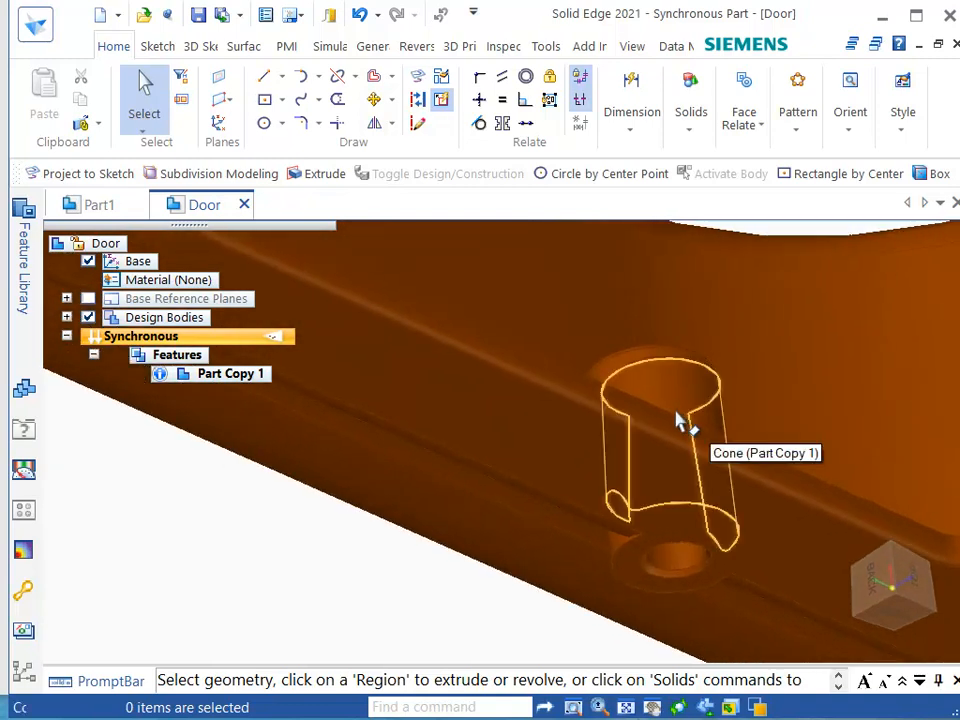
pyautogui.click(677, 418)
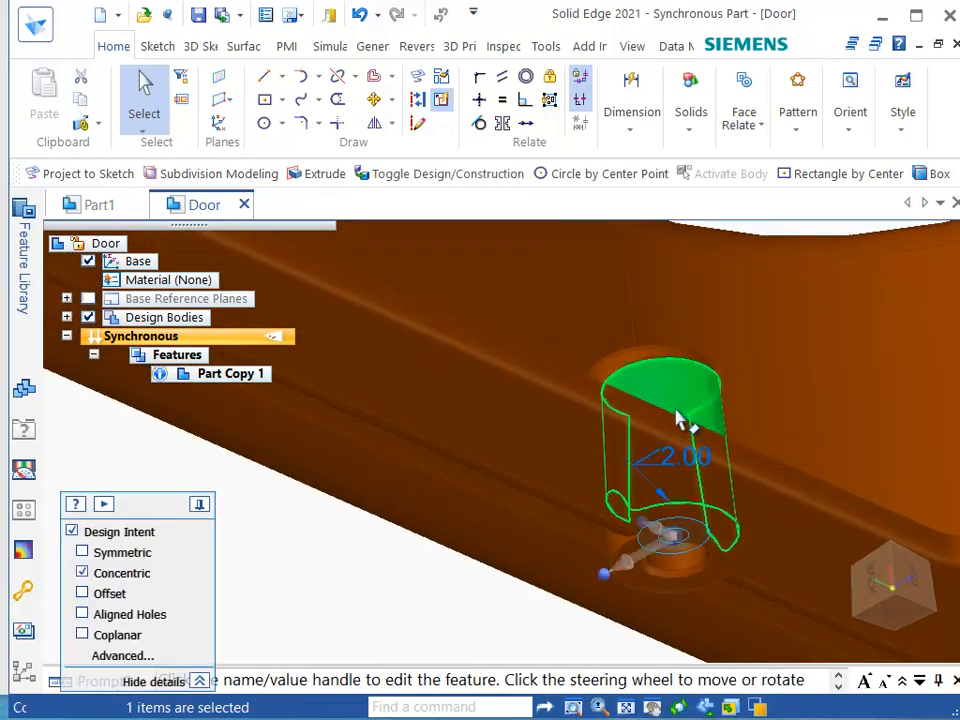
pyautogui.click(659, 537)
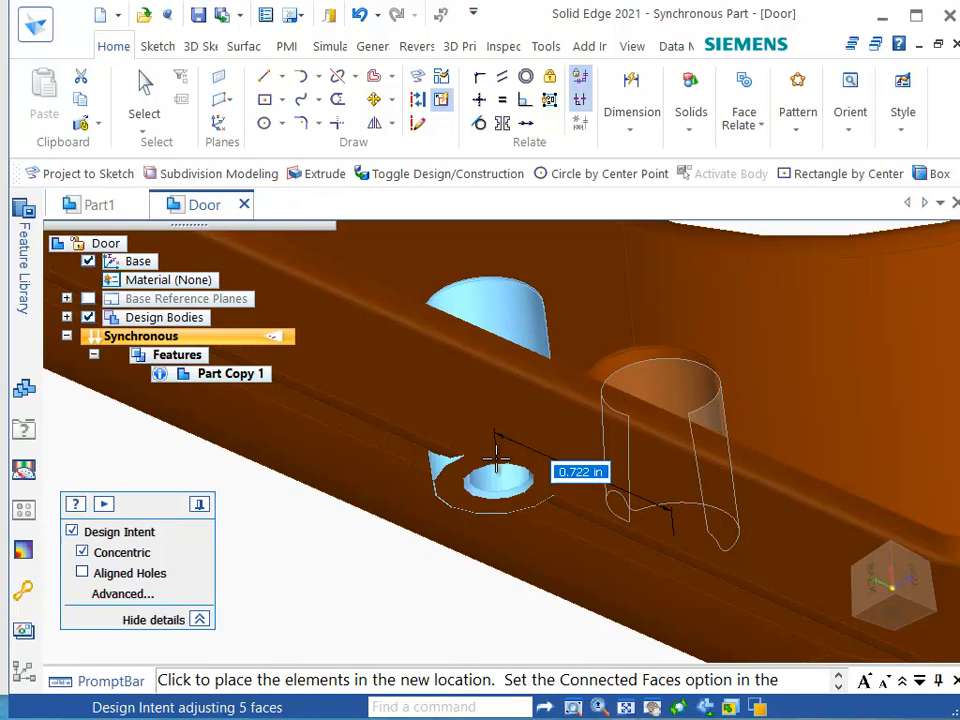
pyautogui.moveTo(497, 459); pyautogui.dragTo(497, 459, button='middle')
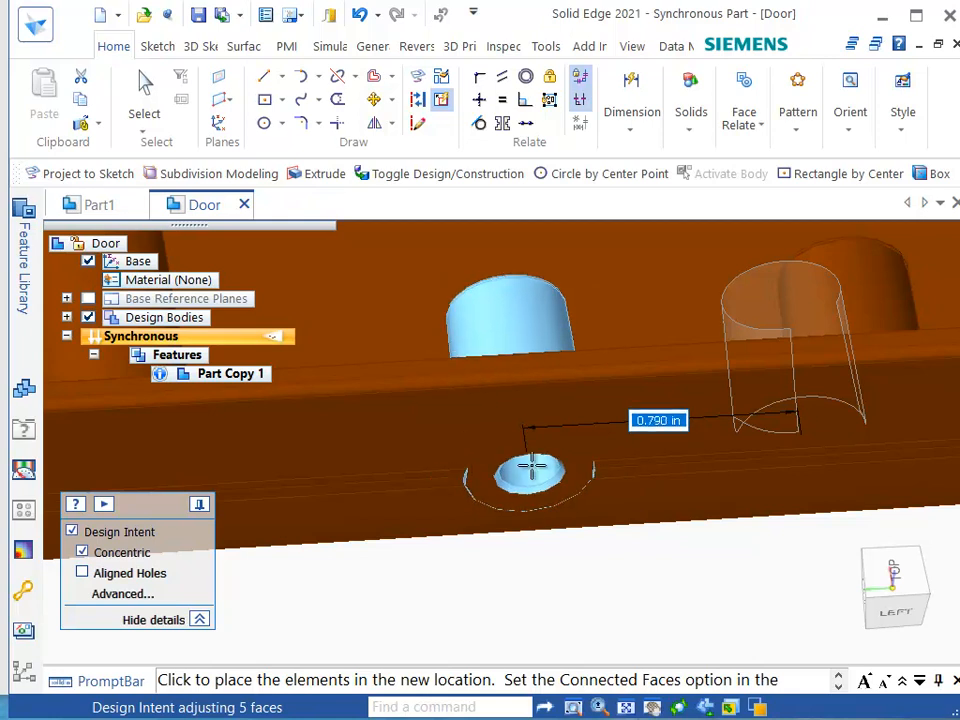
pyautogui.moveTo(562, 438)
pyautogui.mouseDown(button='middle')
pyautogui.moveTo(570, 413)
pyautogui.moveTo(567, 430)
pyautogui.mouseUp(button='middle')
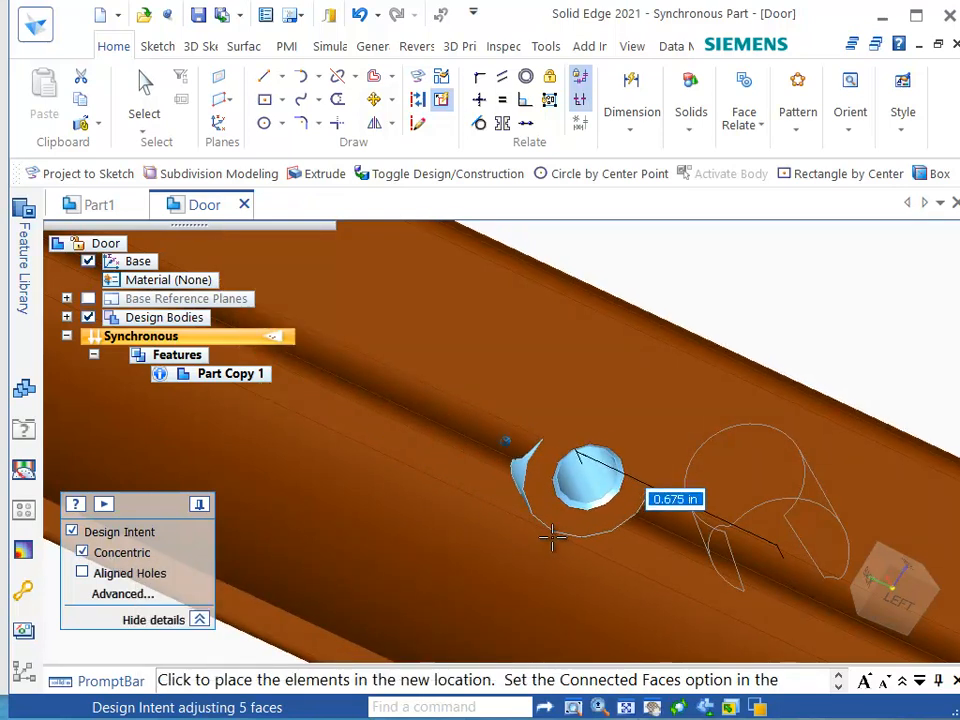
pyautogui.scroll(-5, 551, 535)
pyautogui.moveTo(540, 452); pyautogui.dragTo(345, 478, button='middle')
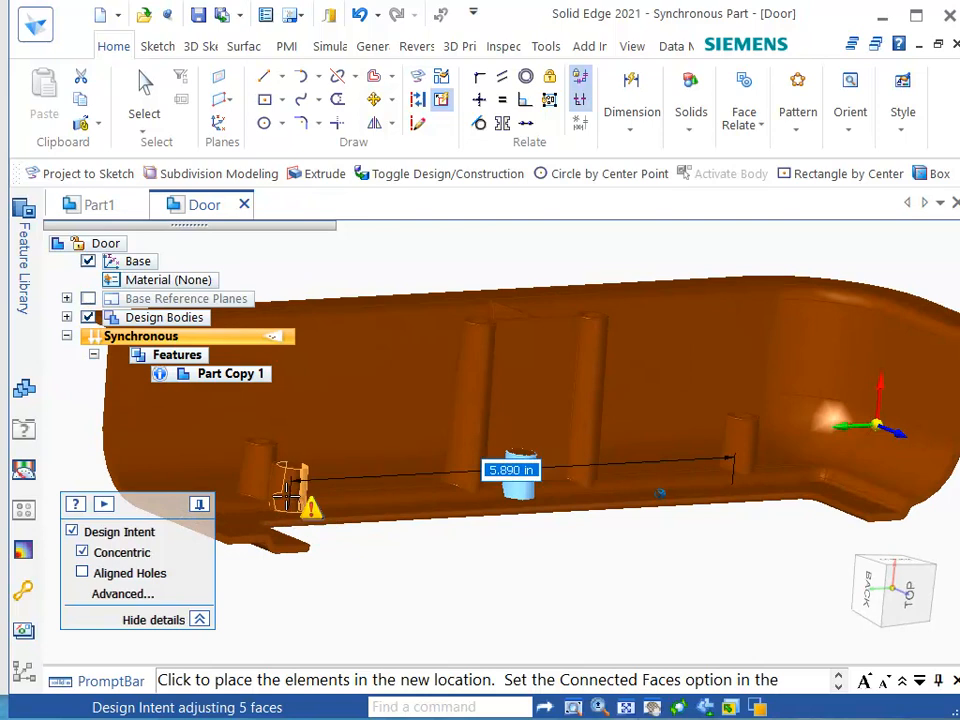
pyautogui.moveTo(616, 443); pyautogui.dragTo(649, 441, button='middle')
pyautogui.scroll(4, 649, 441)
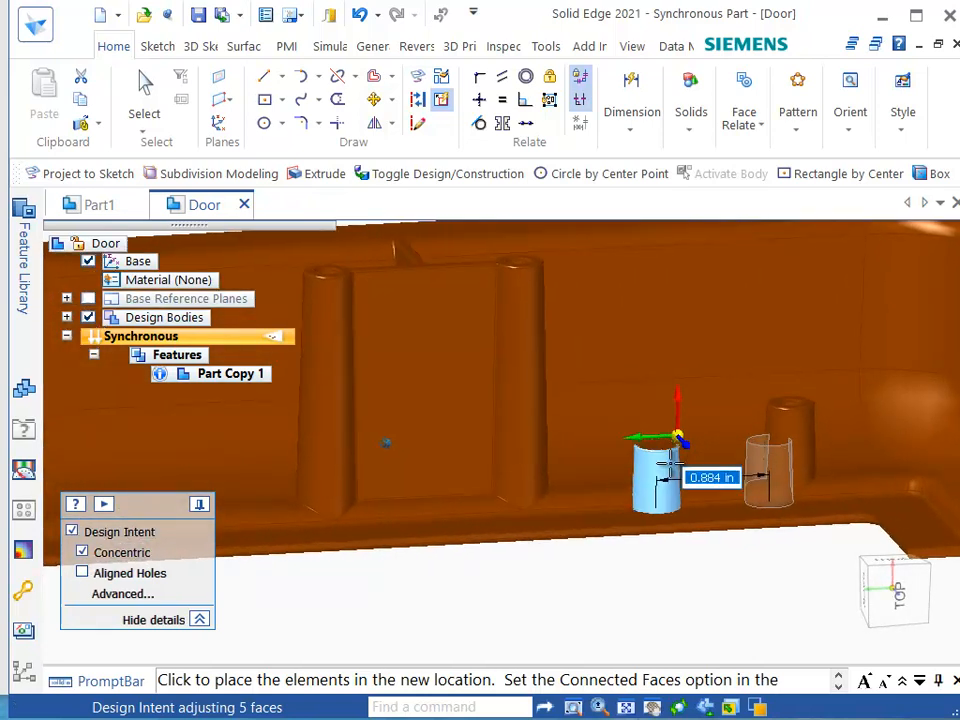
pyautogui.scroll(2, 679, 470)
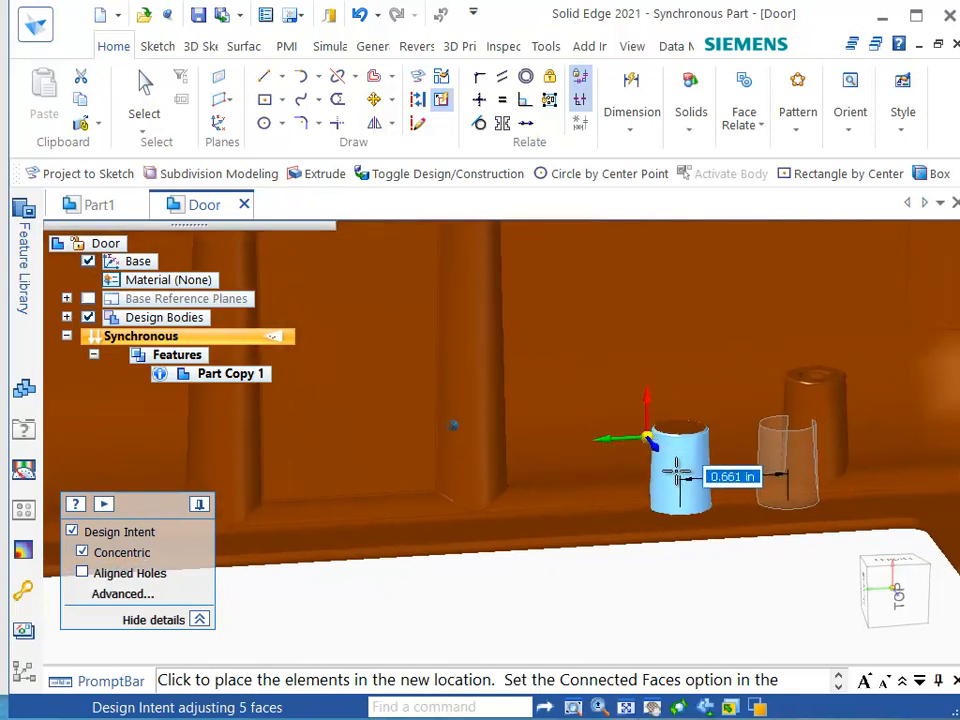
pyautogui.click(641, 470)
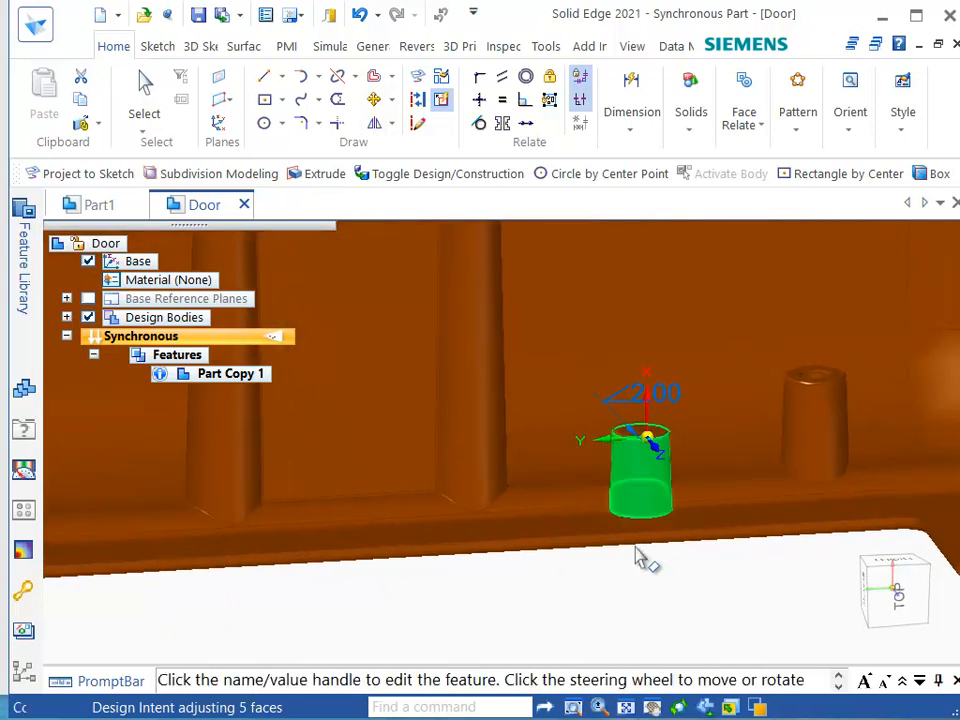
pyautogui.press('Escape')
# - Add a Smart Dimension along the door's length from the relocated boss to the outermost edge of the door's near end
pyautogui.moveTo(679, 592); pyautogui.dragTo(887, 281, button='middle')
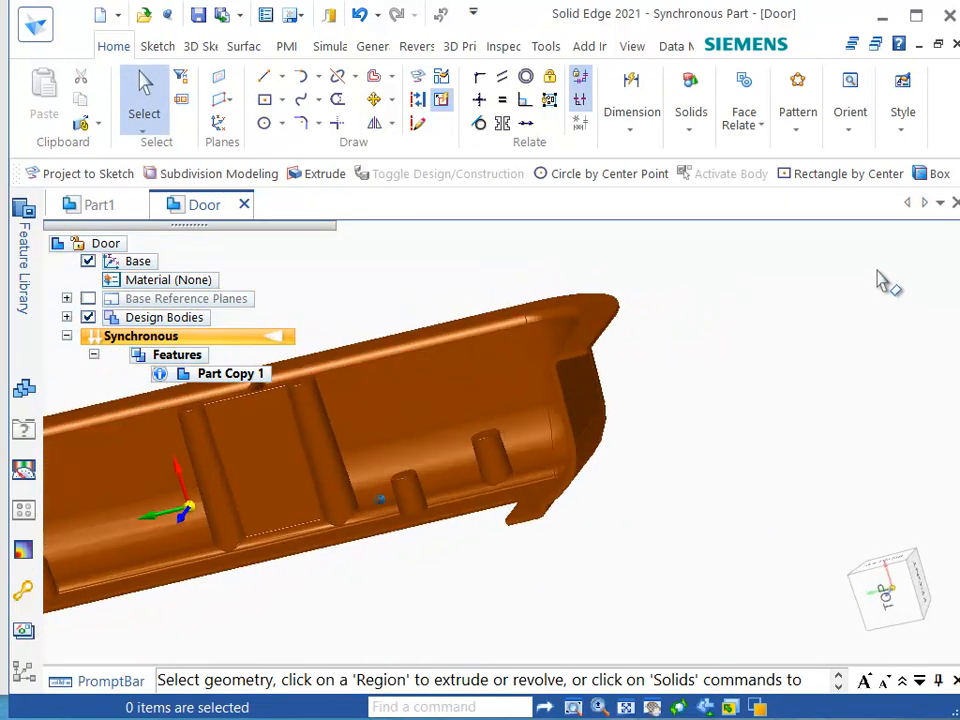
pyautogui.click(629, 128)
pyautogui.click(634, 180)
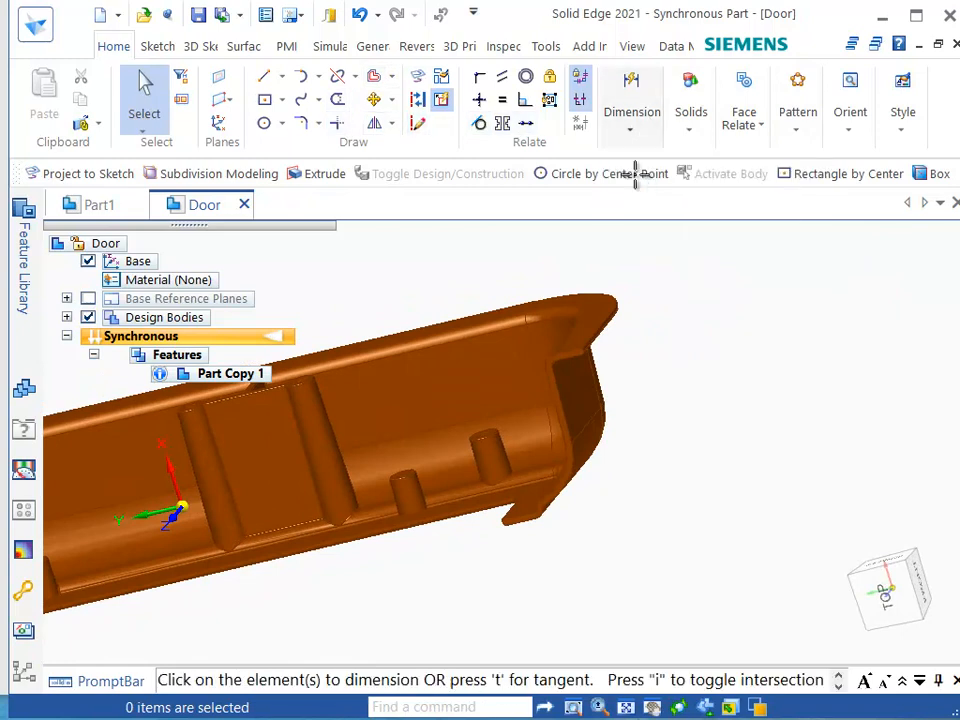
pyautogui.click(597, 318)
pyautogui.moveTo(475, 510); pyautogui.dragTo(454, 570, button='middle')
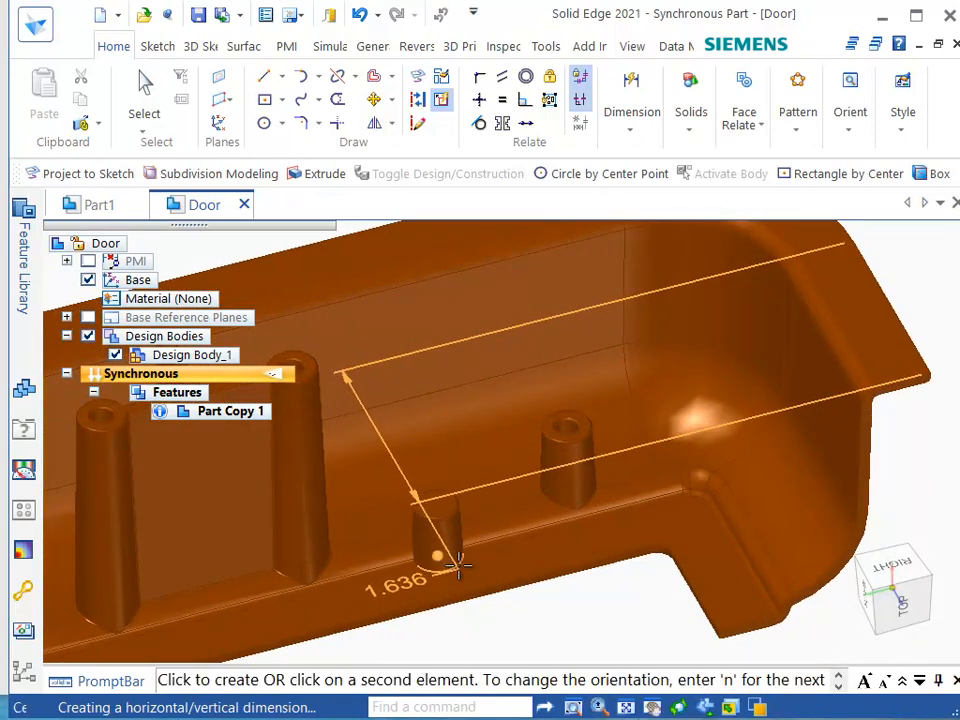
pyautogui.click(455, 567)
pyautogui.moveTo(455, 567); pyautogui.dragTo(601, 572, button='middle')
pyautogui.click(600, 563)
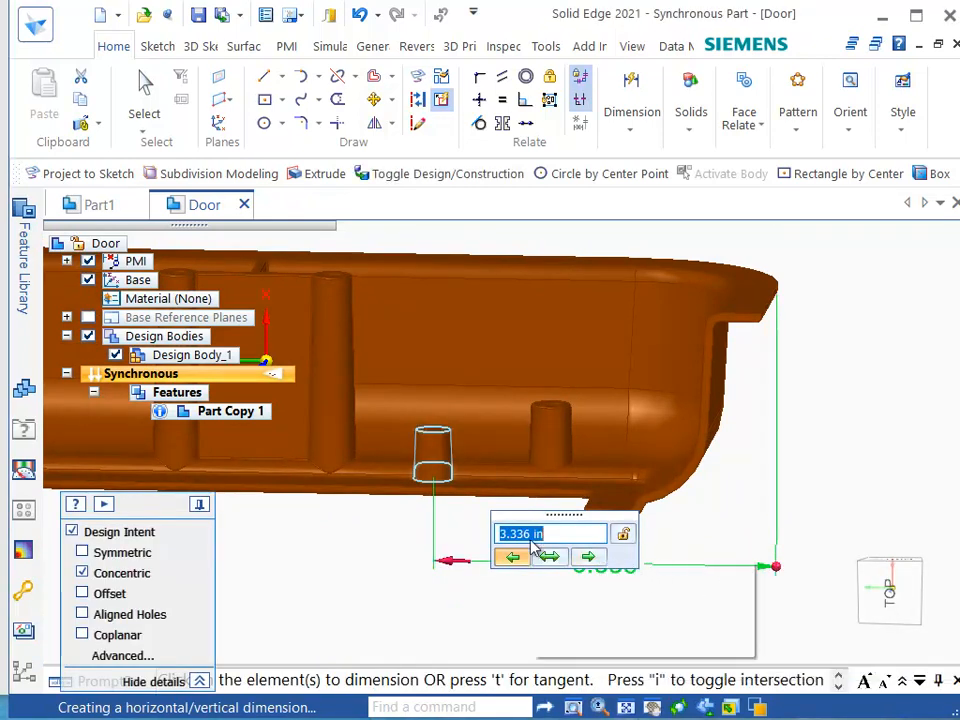
# - Try moving the boss along the door by varying its dimension to 3.503 in and 3.169 in, then restore 3.336 in
pyautogui.scroll(-1, 462, 557)
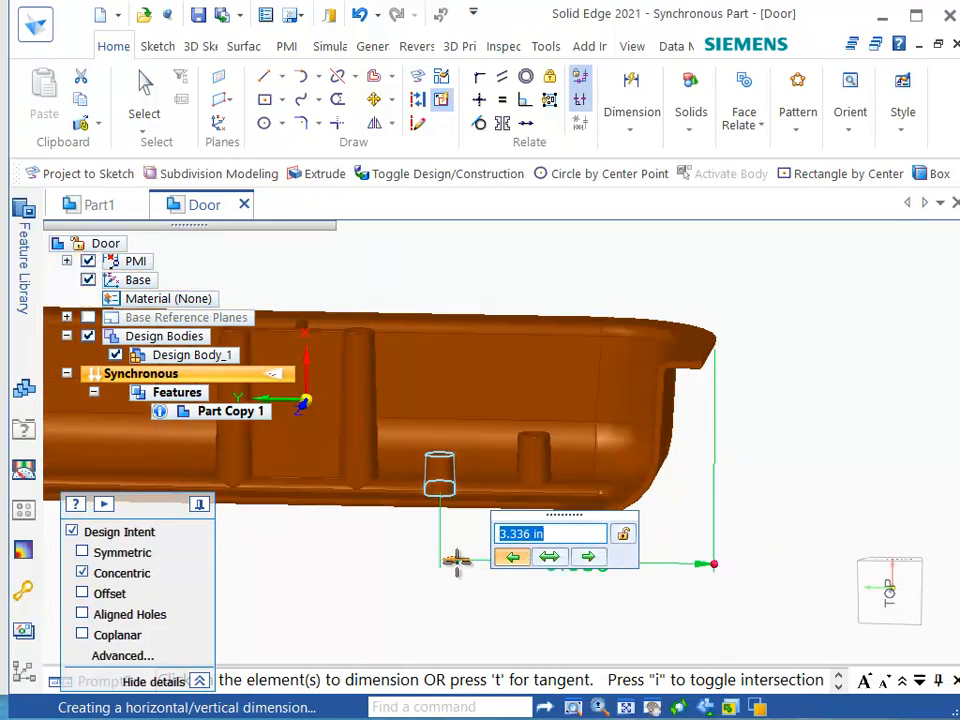
pyautogui.scroll(-1, 490, 566)
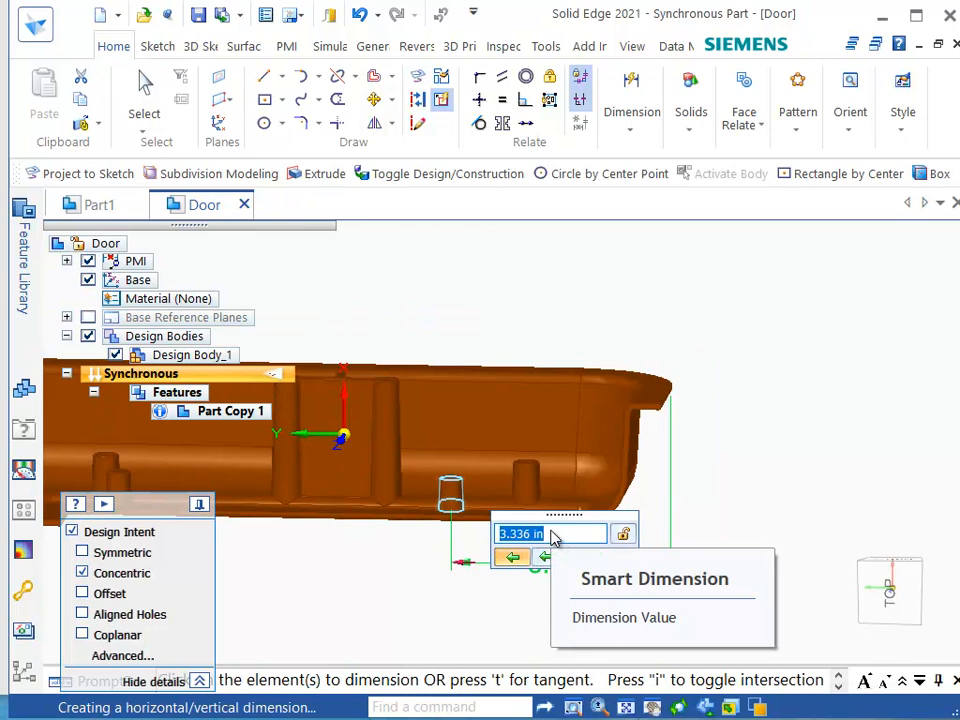
pyautogui.scroll(5, 555, 538)
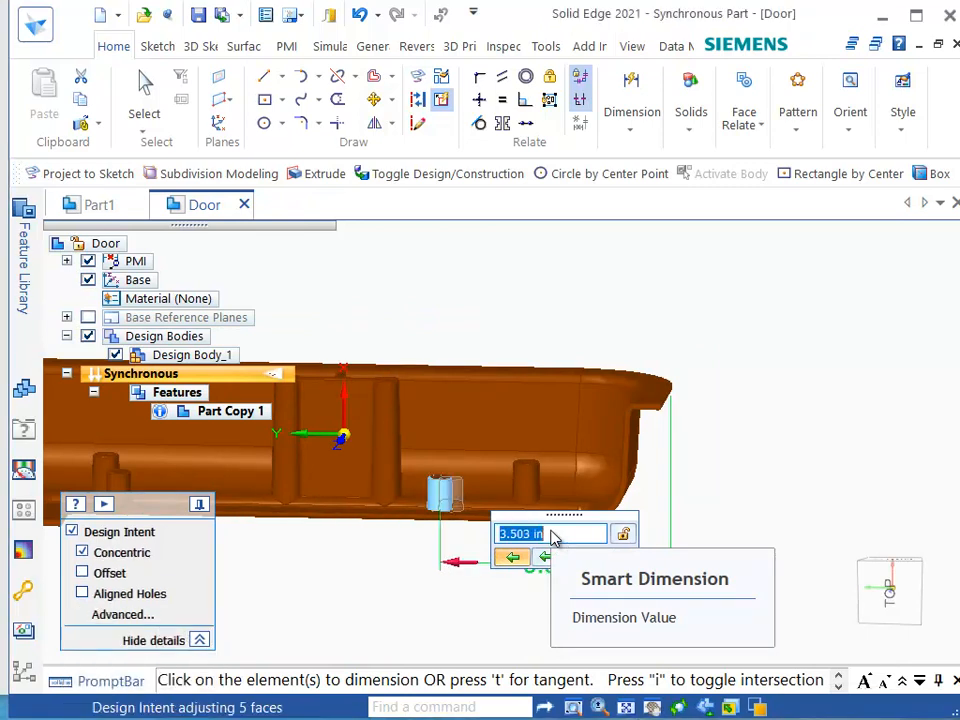
pyautogui.scroll(-4, 555, 538)
pyautogui.hotkey('ctrl', 'l')
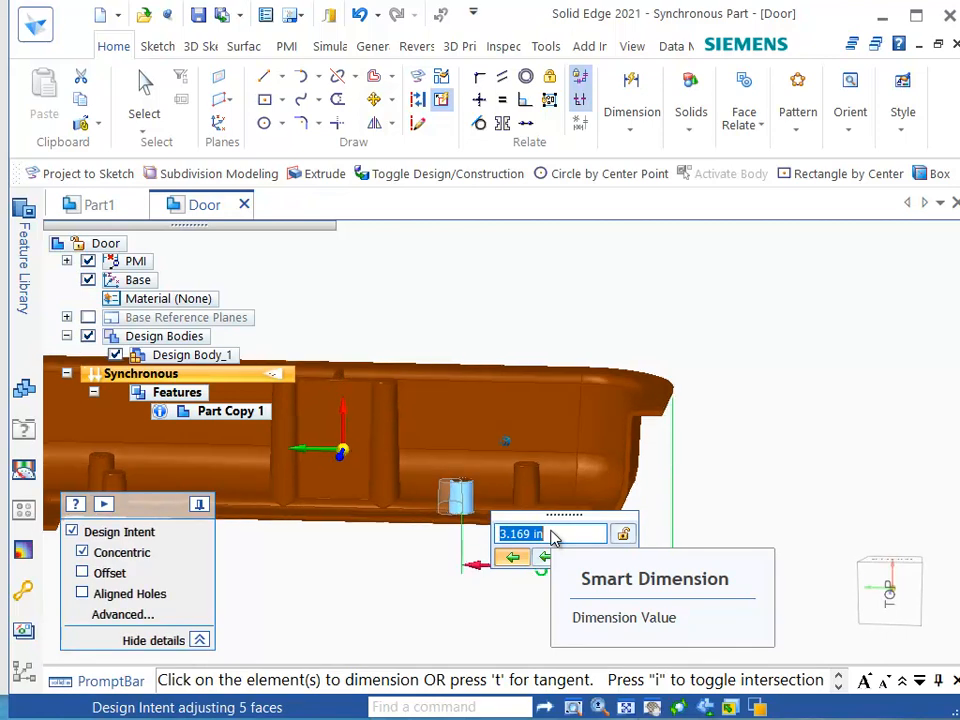
pyautogui.scroll(3, 555, 538)
pyautogui.scroll(-2, 555, 538)
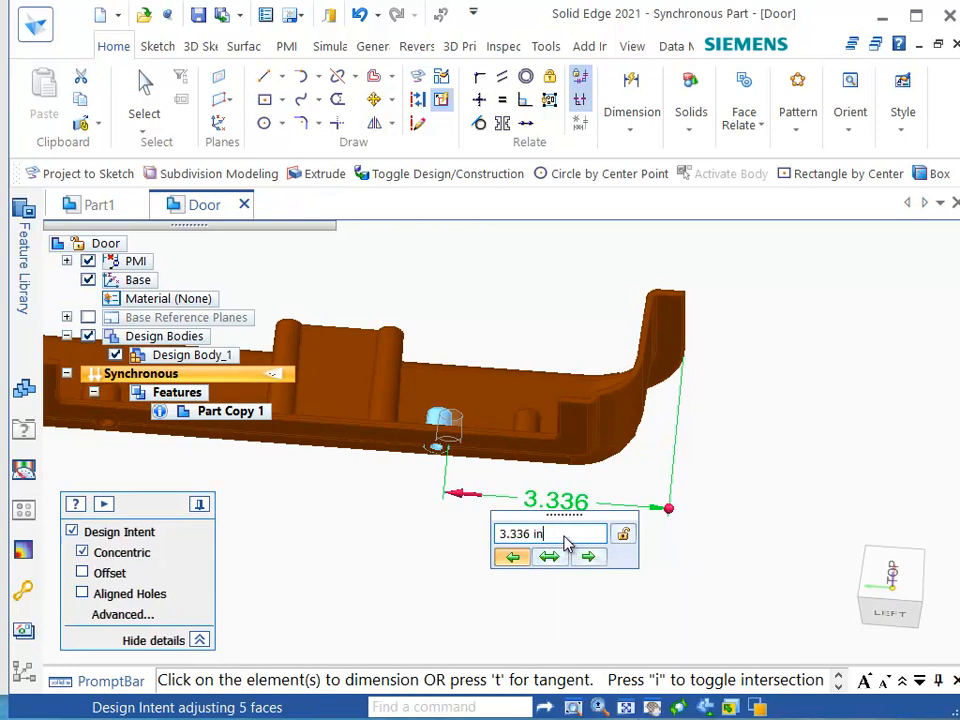
# - Switch the dimension's moving side from the boss to the door's end, and try larger distances of 3.836, 4.336 and 4.503 in
pyautogui.click(591, 560)
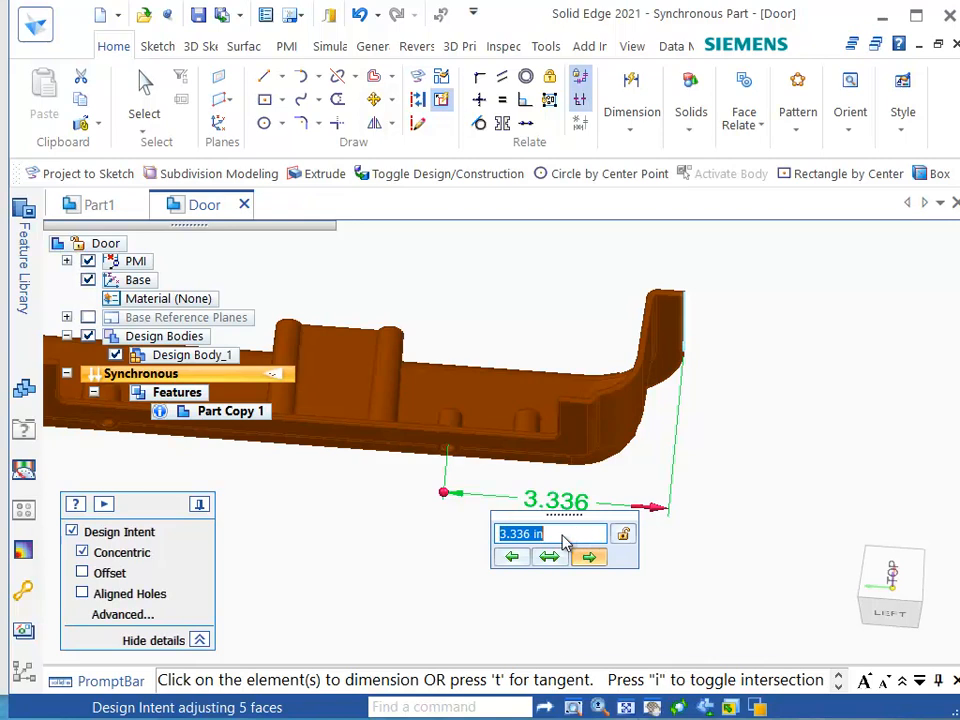
pyautogui.write('3.169')
pyautogui.press('Return')
pyautogui.scroll(2, 565, 543)
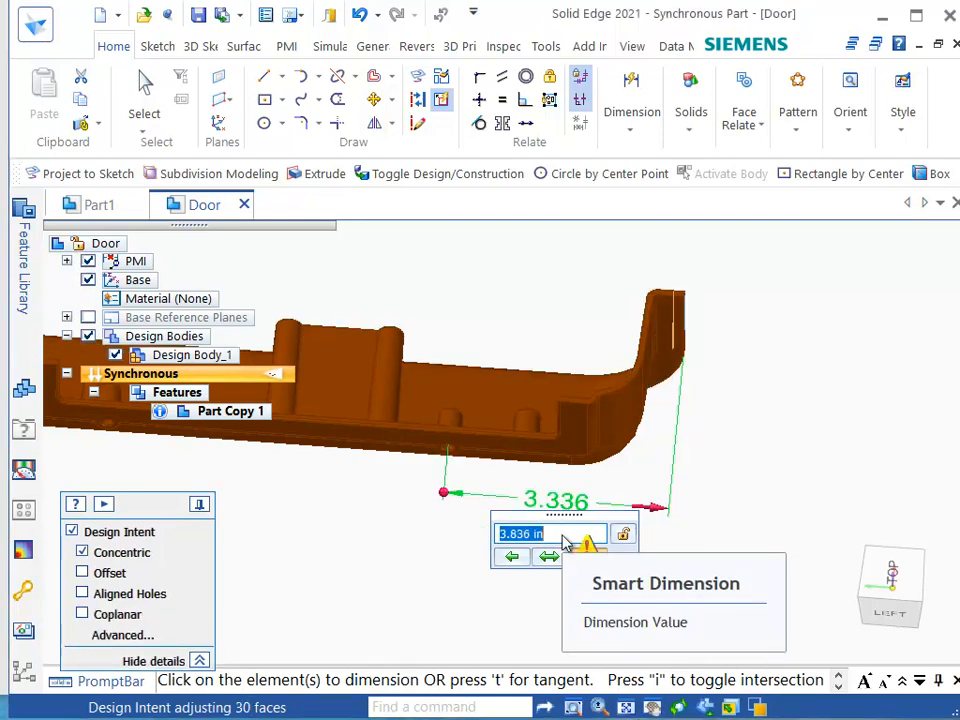
pyautogui.moveTo(705, 375); pyautogui.dragTo(684, 294, button='middle')
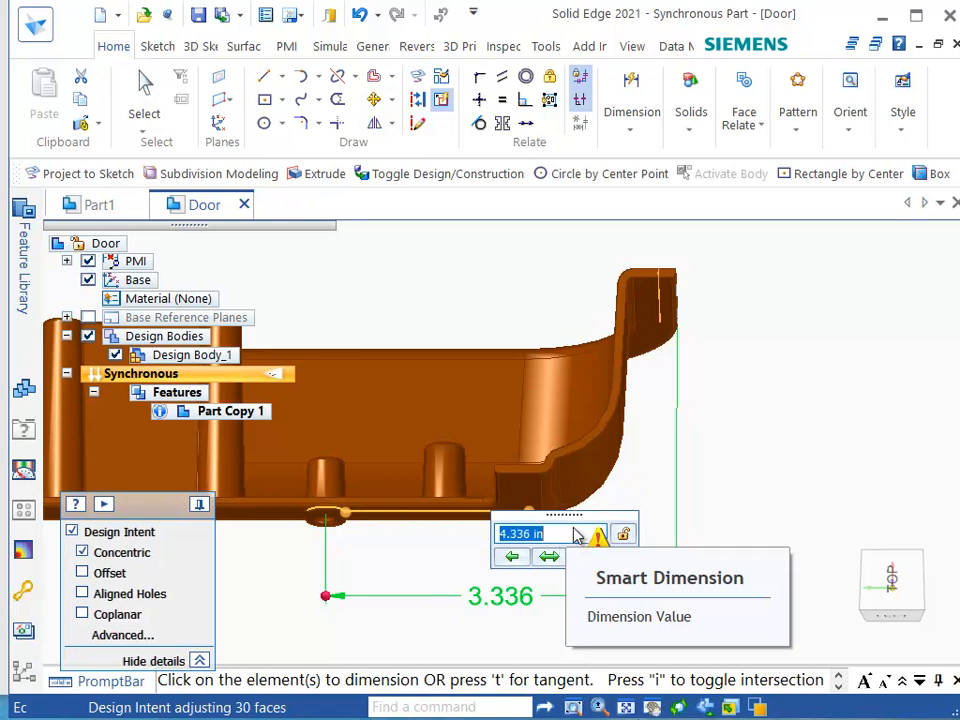
pyautogui.scroll(1, 577, 536)
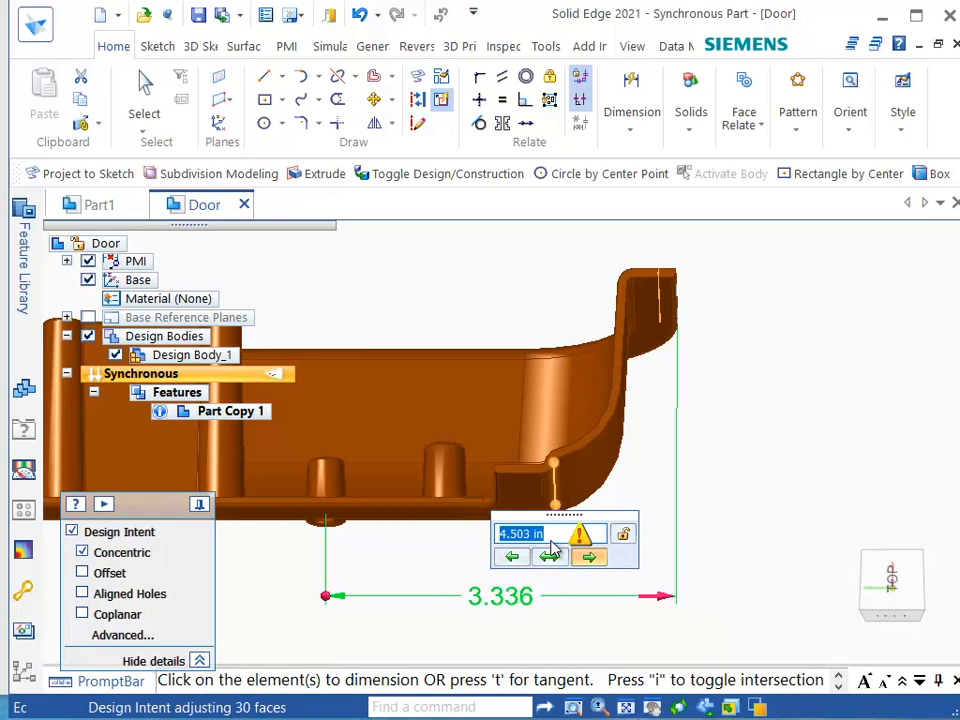
pyautogui.scroll(1, 552, 552)
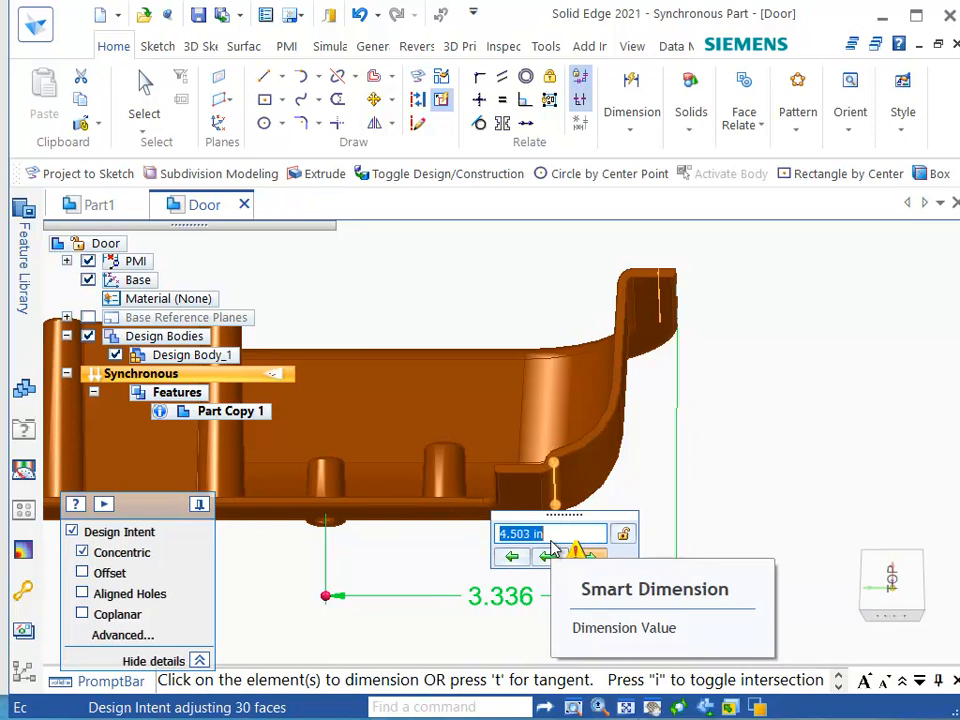
# - Set the distance between the boss and the door's end to 3.169 in with the end moving, and accept the dimension
pyautogui.scroll(-1, 552, 548)
pyautogui.scroll(-1, 552, 548)
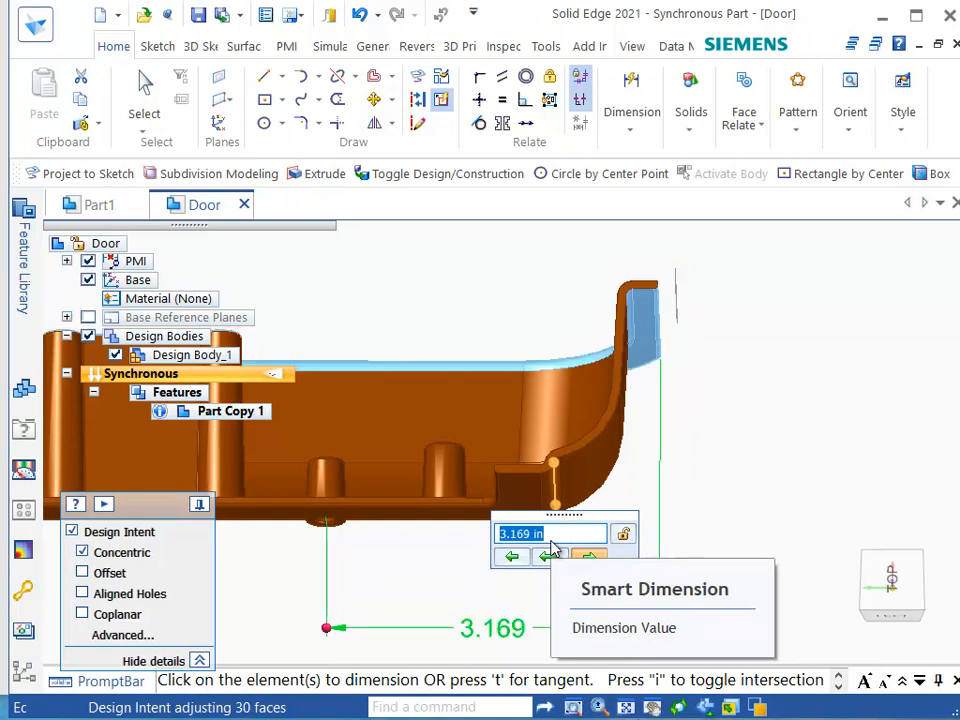
pyautogui.scroll(1, 552, 548)
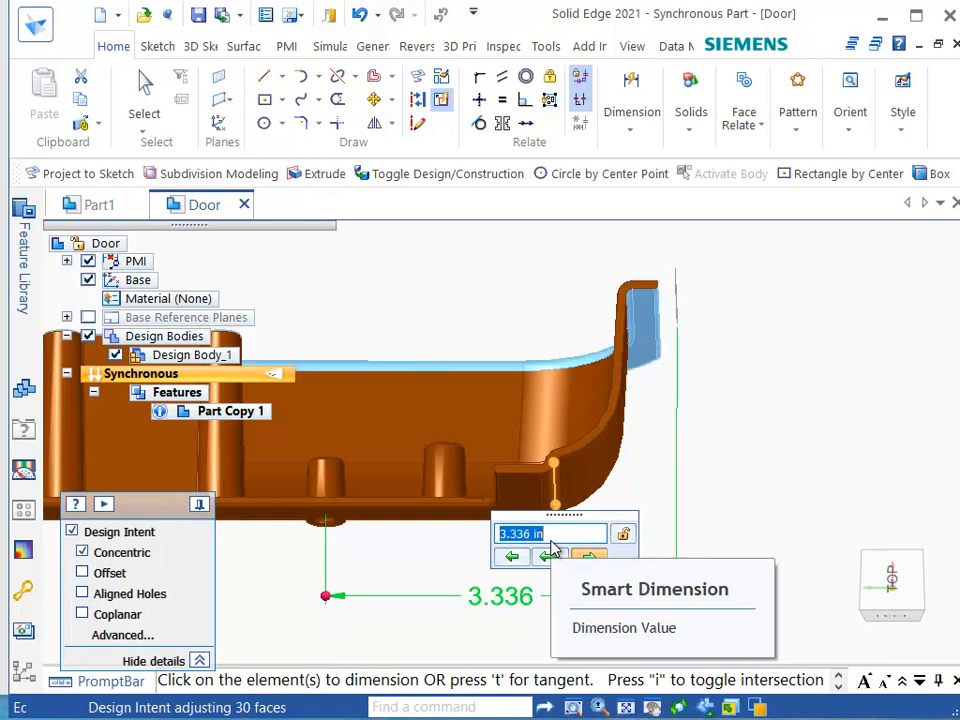
pyautogui.scroll(-1, 552, 548)
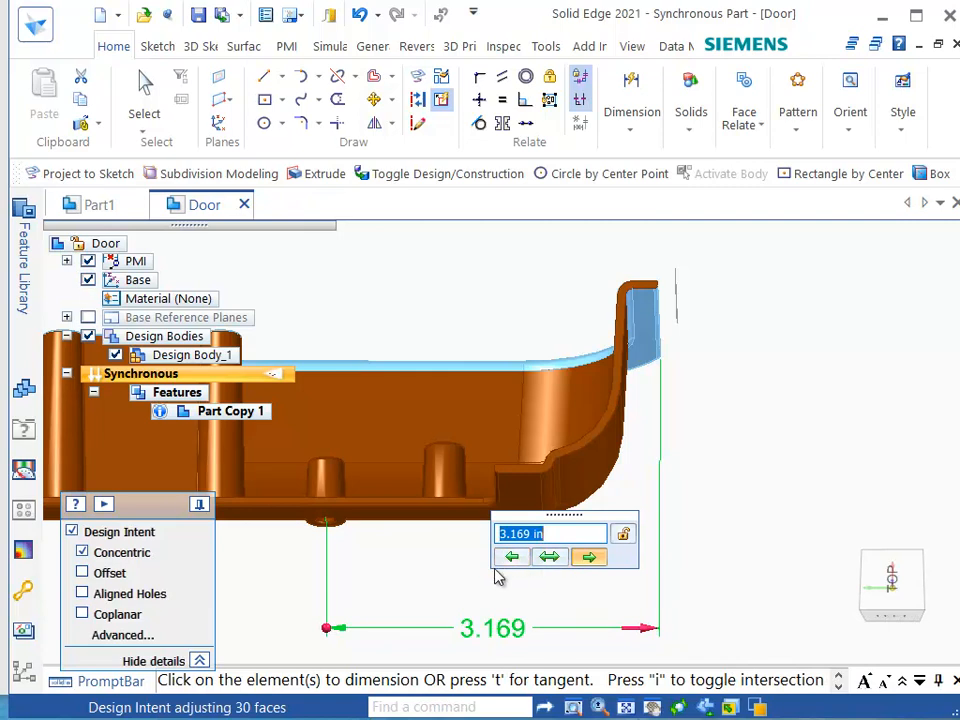
pyautogui.press('Return')
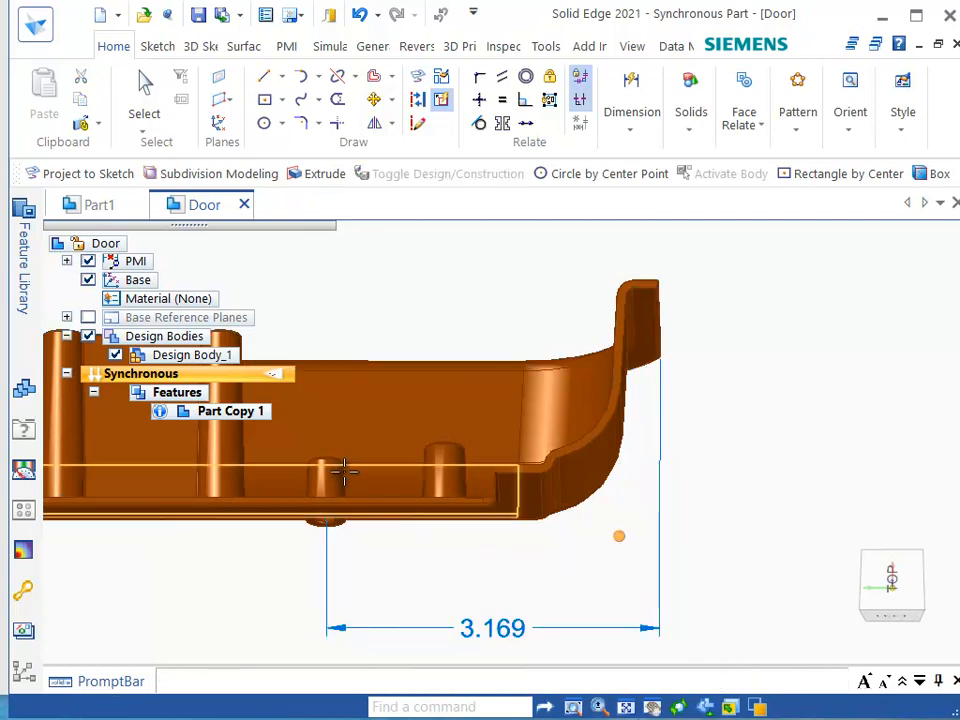
pyautogui.moveTo(329, 497); pyautogui.dragTo(338, 510, button='middle')
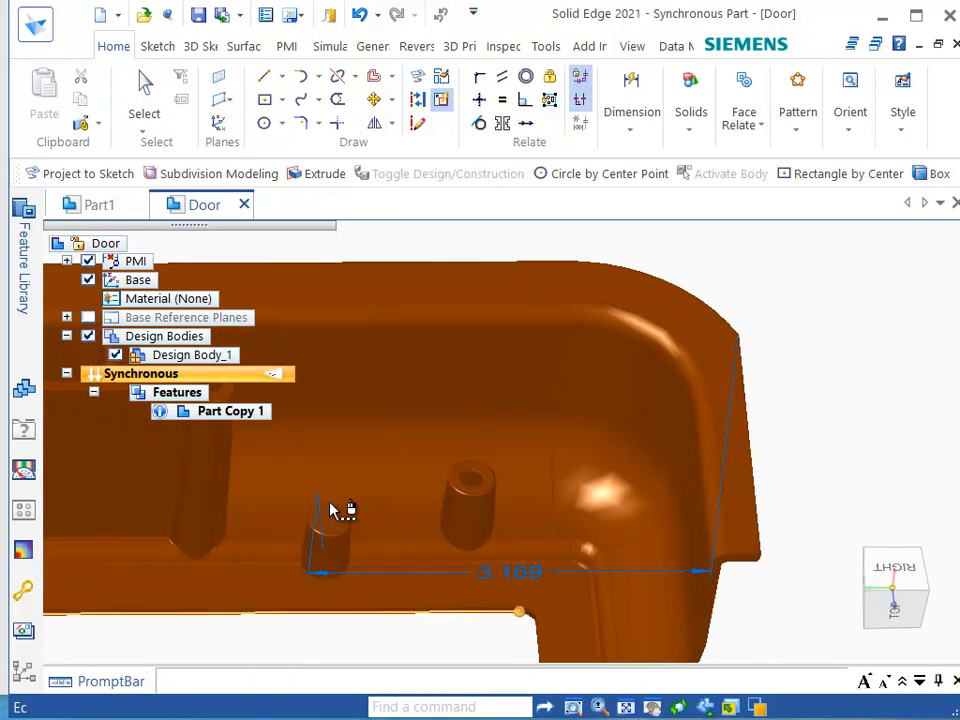